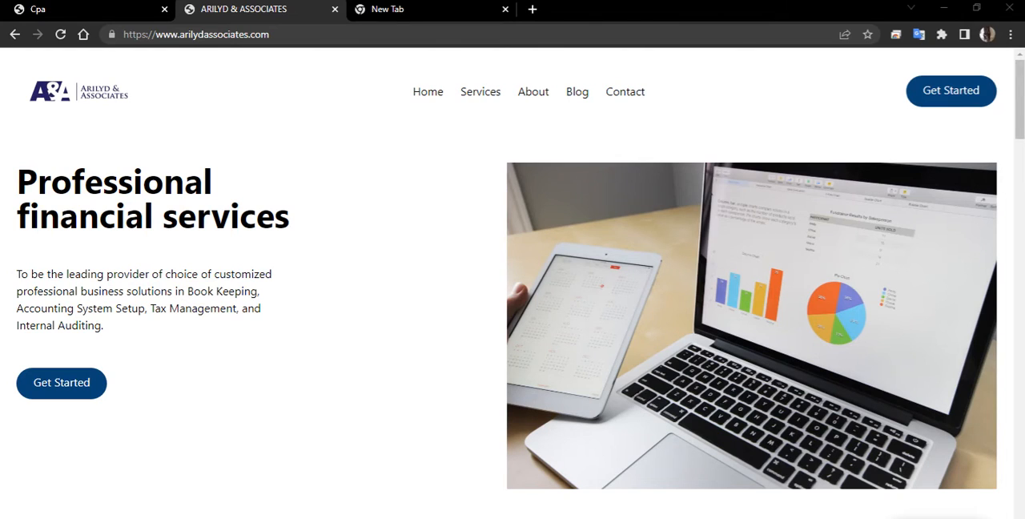
Step: Open the NSSF Kenya Self Service Portal at selfservice.nssf.or.ke in the empty browser tab
{"action": "left_click", "coordinate": [441, 11]}
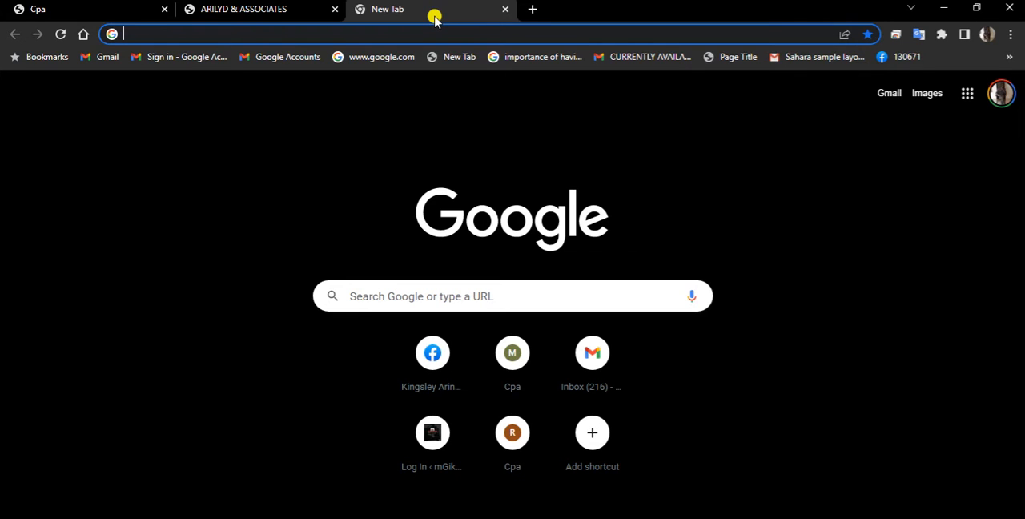
{"action": "type", "text": "NSFF"}
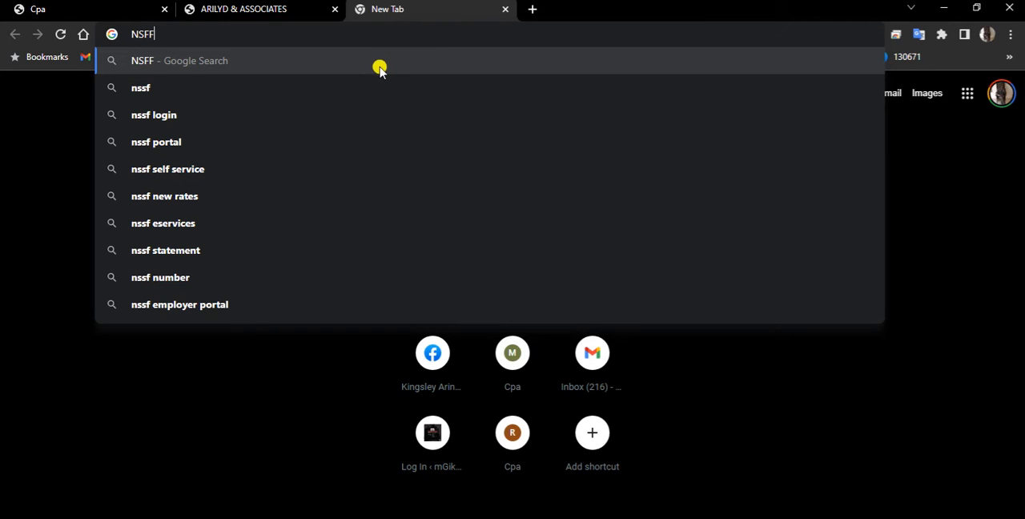
{"action": "key", "text": "BackSpace"}
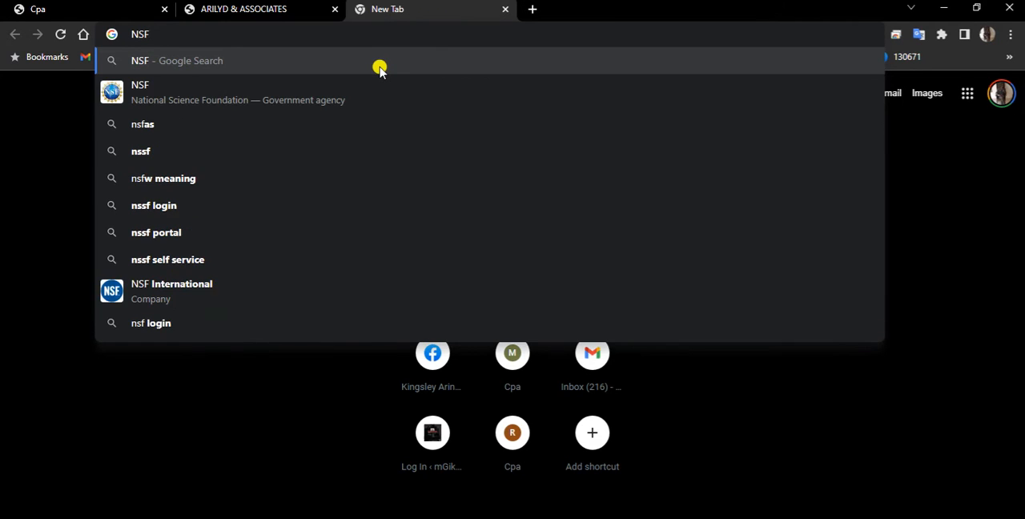
{"action": "key", "text": "BackSpace"}
{"action": "type", "text": "SF SE"}
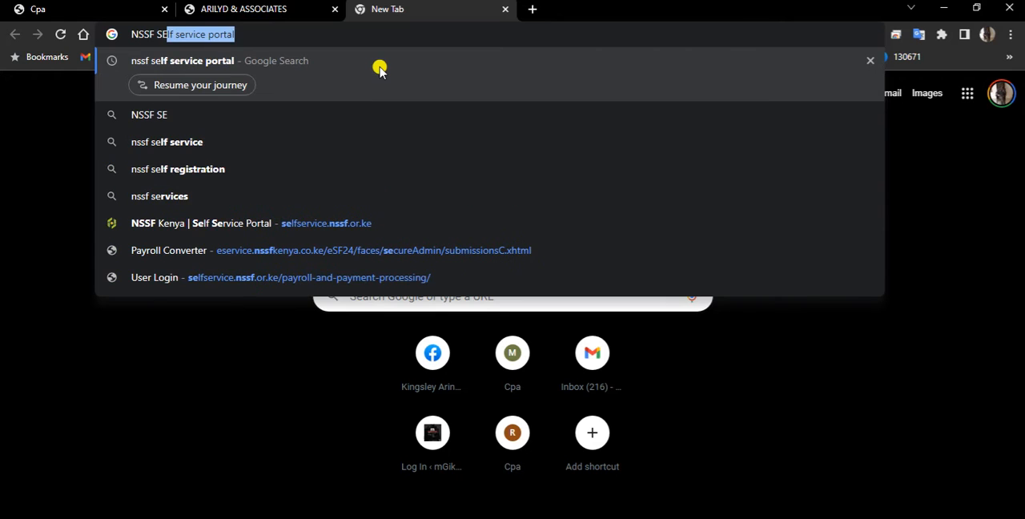
{"action": "left_click", "coordinate": [257, 218]}
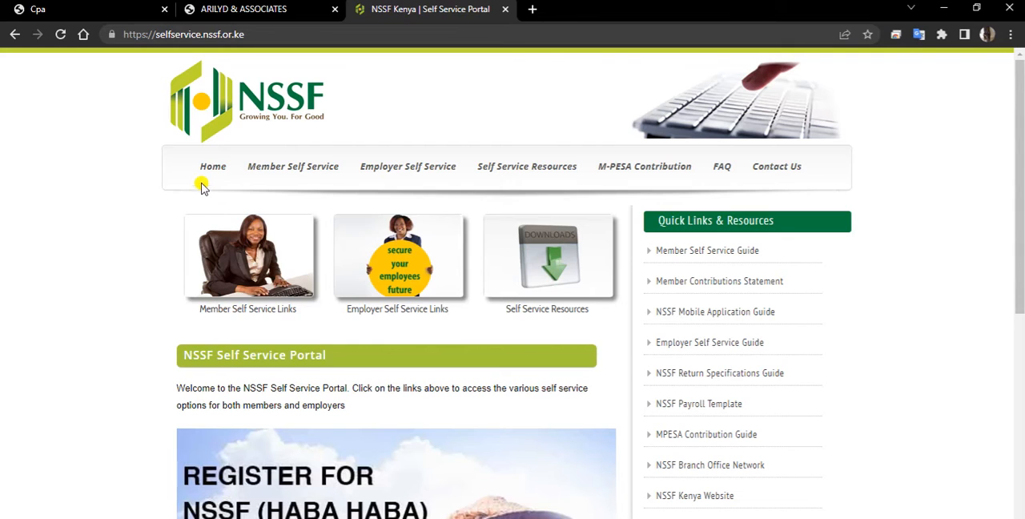
Step: Download the NSSF Payroll Template from the portal's quick links and open it in Excel with editing enabled
{"action": "mouse_move", "coordinate": [495, 184]}
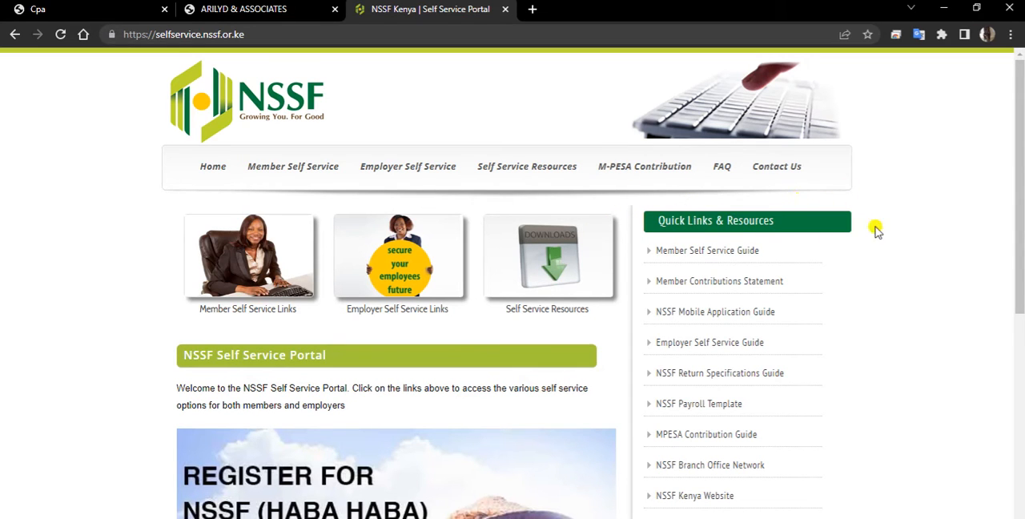
{"action": "left_click", "coordinate": [706, 405]}
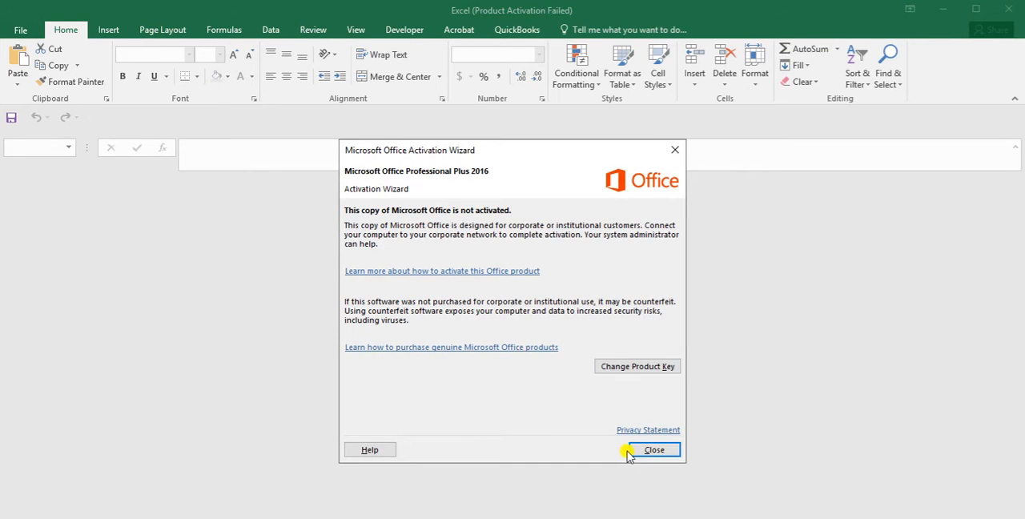
{"action": "left_click", "coordinate": [640, 450]}
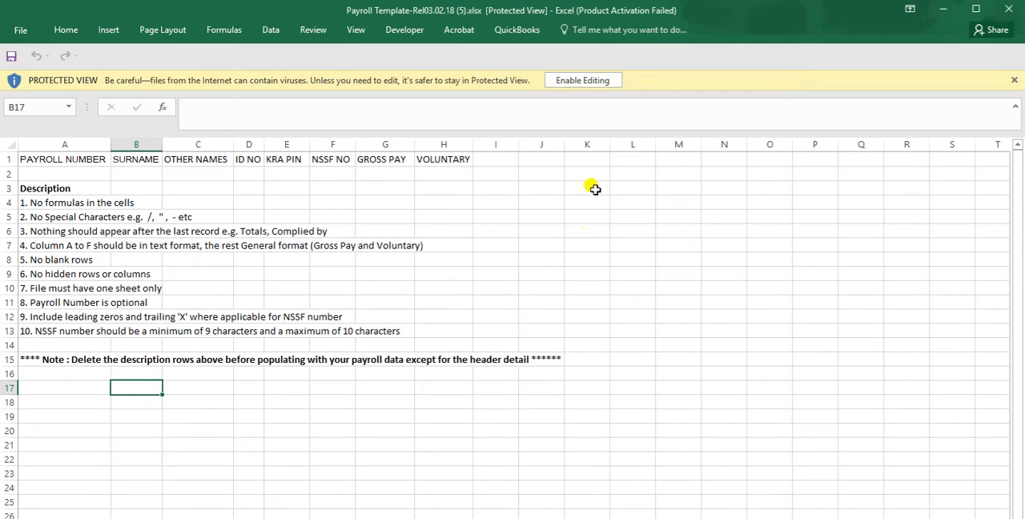
{"action": "left_click", "coordinate": [584, 81]}
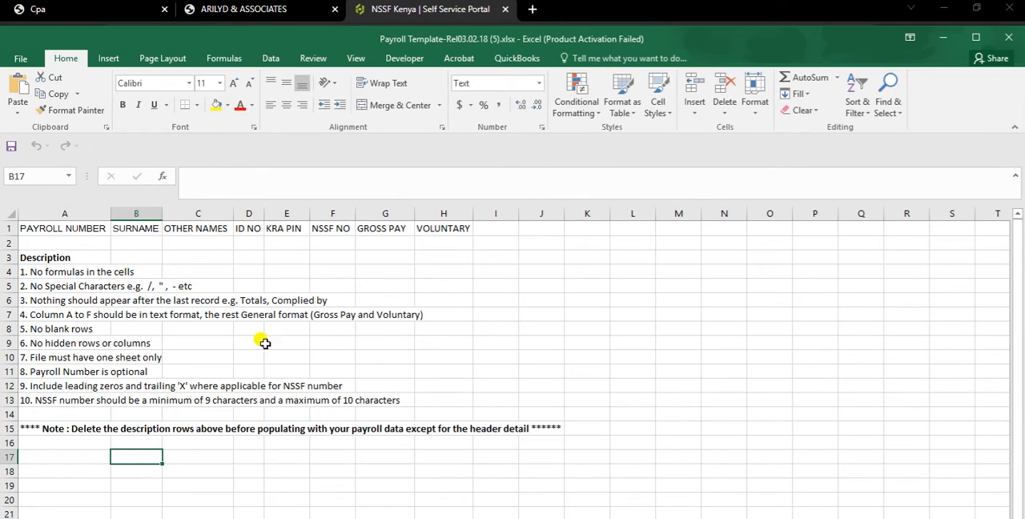
Step: Examine the template's instructions and check the number formats of columns A to F and of GROSS PAY and VOLUNTARY
{"action": "left_click", "coordinate": [253, 352]}
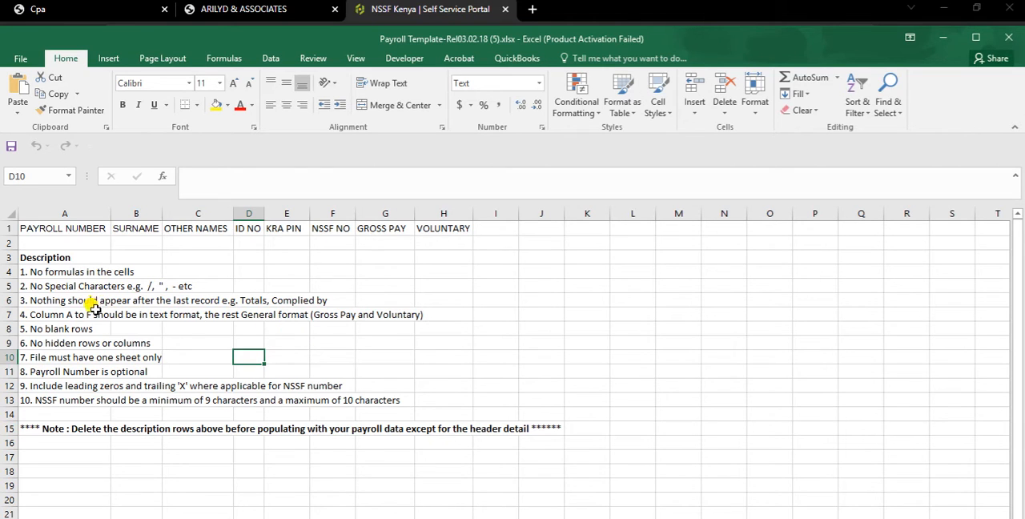
{"action": "left_click", "coordinate": [66, 214]}
{"action": "left_click_drag", "start_coordinate": [65, 214], "coordinate": [353, 214]}
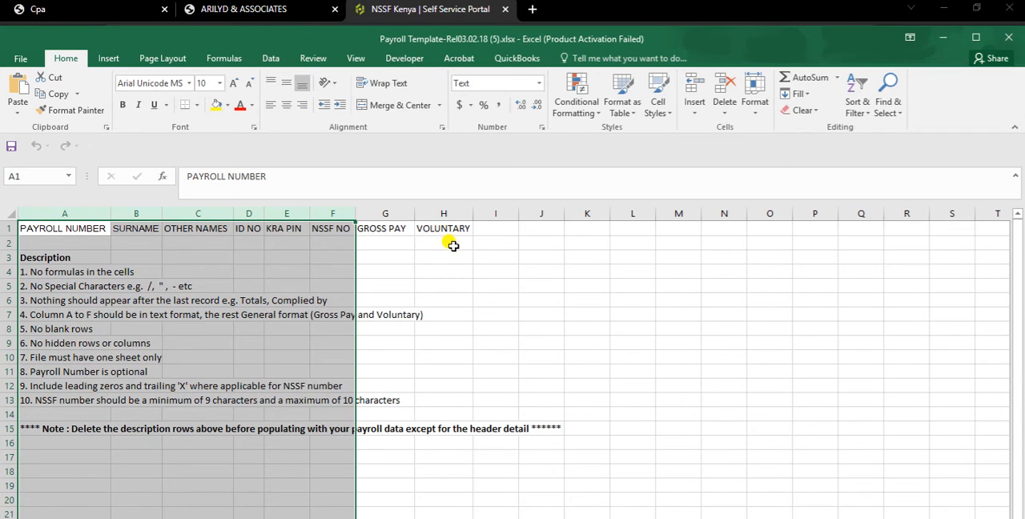
{"action": "left_click", "coordinate": [395, 260]}
{"action": "left_click", "coordinate": [68, 244]}
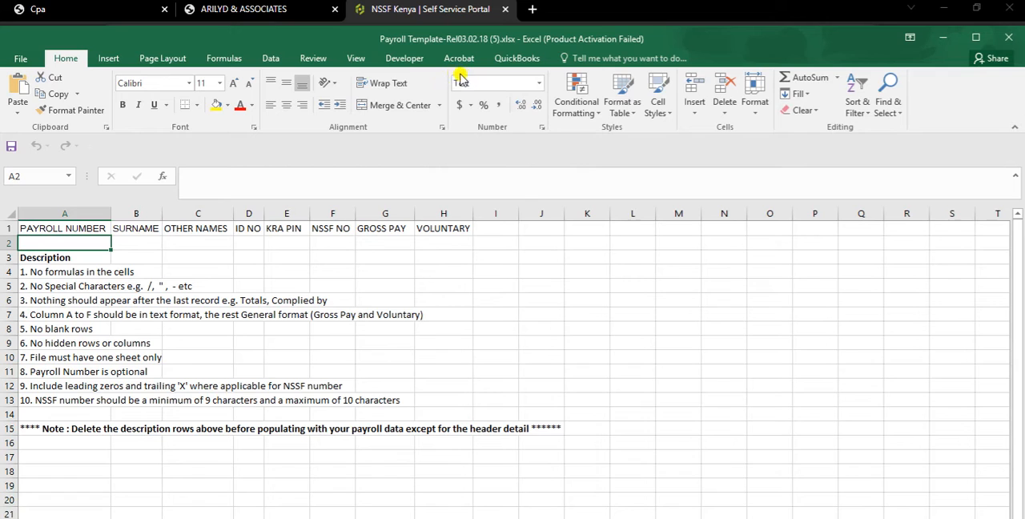
{"action": "left_click", "coordinate": [362, 244]}
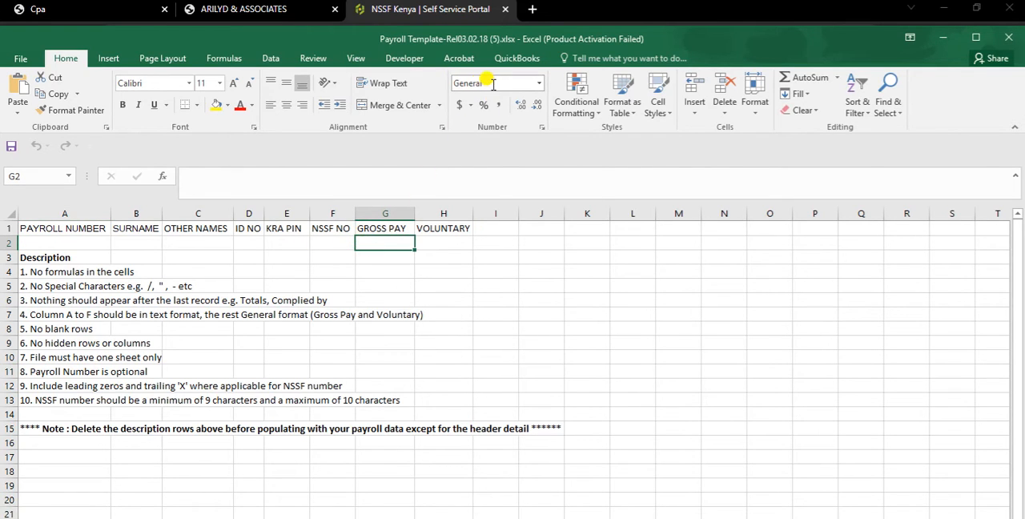
{"action": "left_click_drag", "start_coordinate": [59, 213], "coordinate": [316, 211]}
{"action": "left_click_drag", "start_coordinate": [384, 213], "coordinate": [441, 225]}
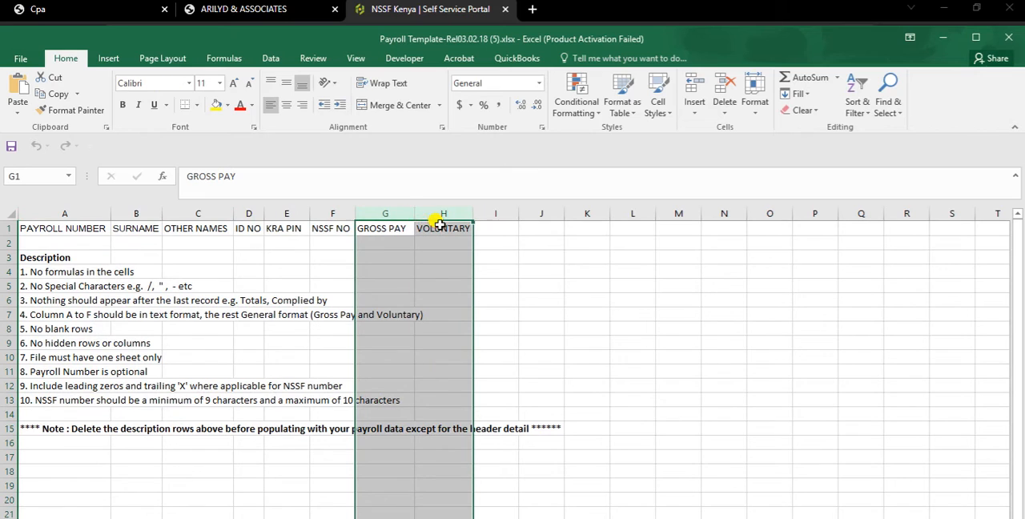
{"action": "left_click", "coordinate": [125, 360]}
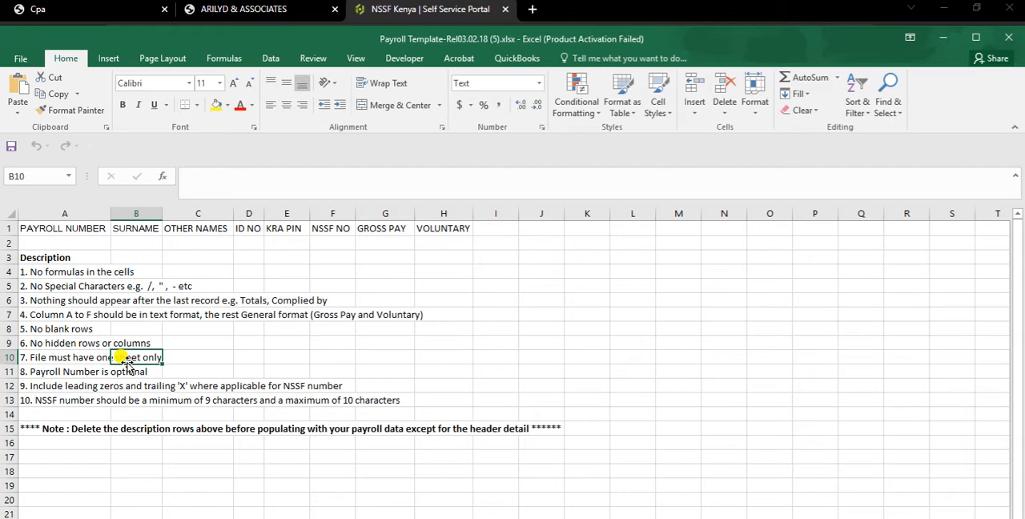
{"action": "left_click", "coordinate": [155, 329]}
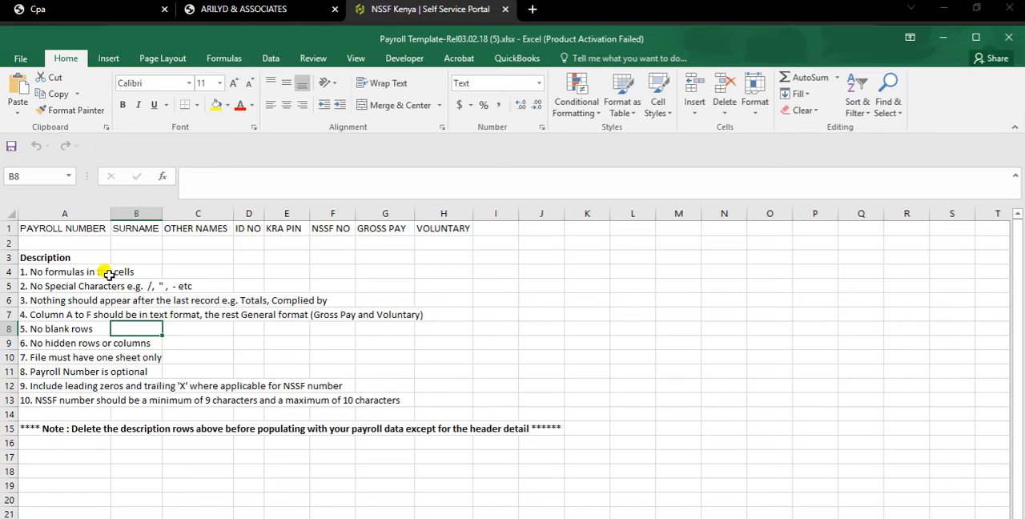
Step: Clear the description and note rows from row 3 down, keeping the header row
{"action": "left_click_drag", "start_coordinate": [41, 257], "coordinate": [747, 517]}
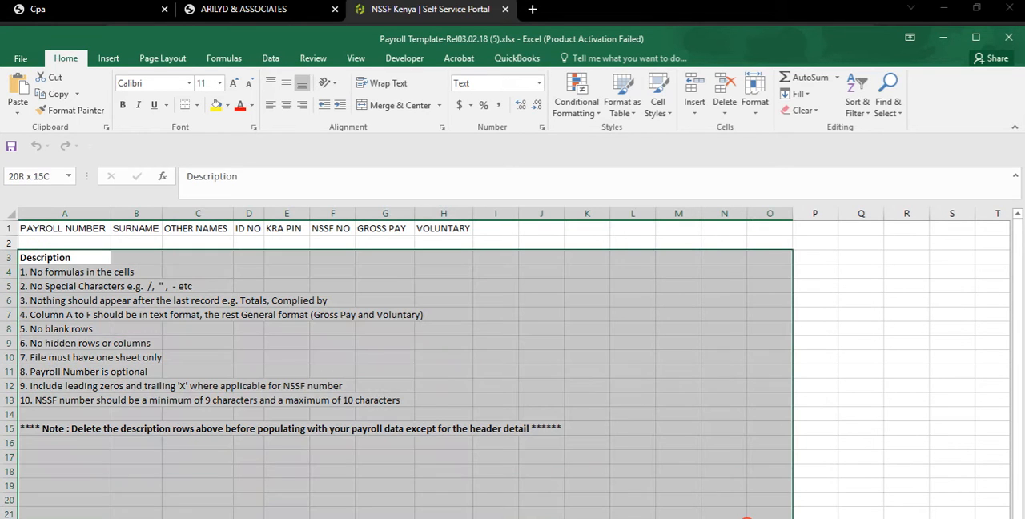
{"action": "key", "text": "Delete"}
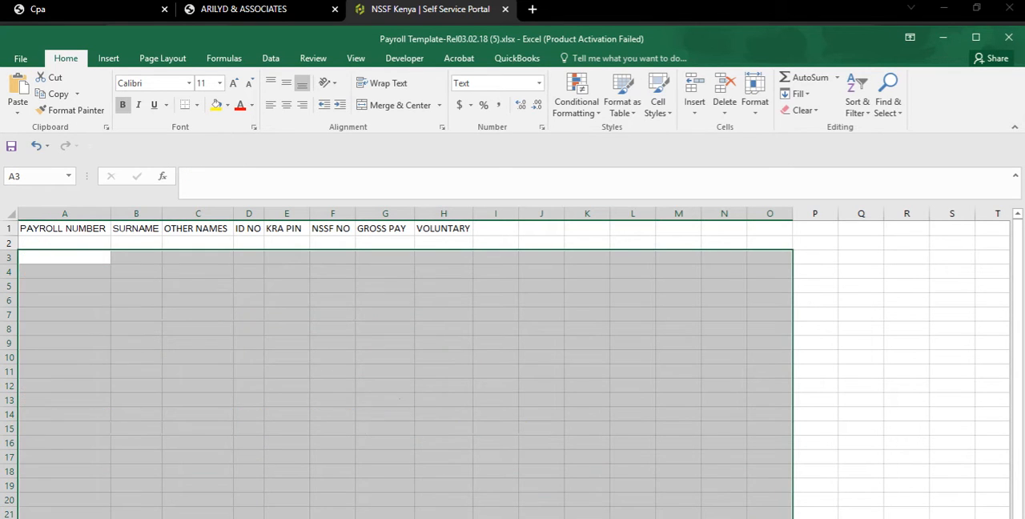
{"action": "left_click", "coordinate": [659, 428]}
Step: Enter 1, 2 and 3 in cells A2 to A4 of the PAYROLL NUMBER column
{"action": "left_click", "coordinate": [66, 243]}
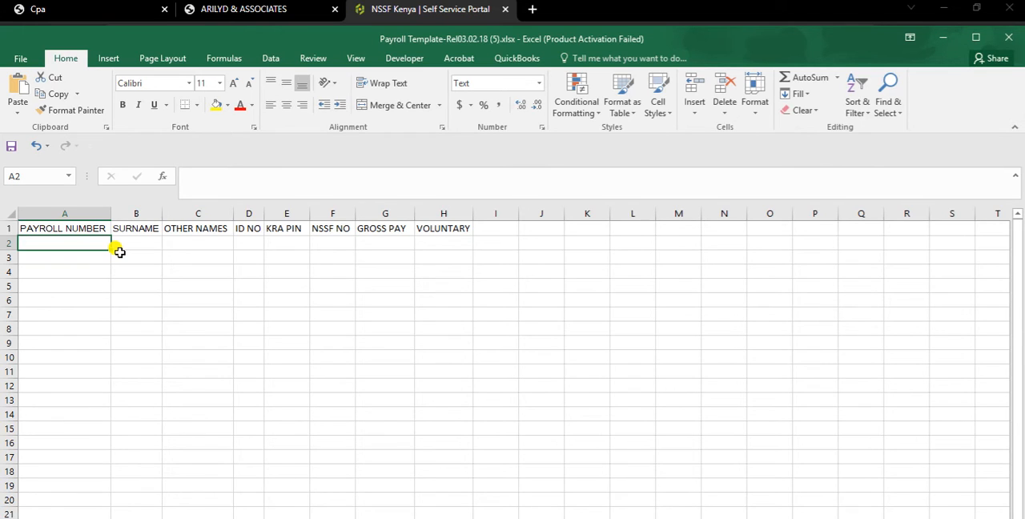
{"action": "type", "text": "1"}
{"action": "key", "text": "Return"}
{"action": "type", "text": "2"}
{"action": "key", "text": "Return"}
{"action": "type", "text": "3"}
{"action": "key", "text": "Return"}
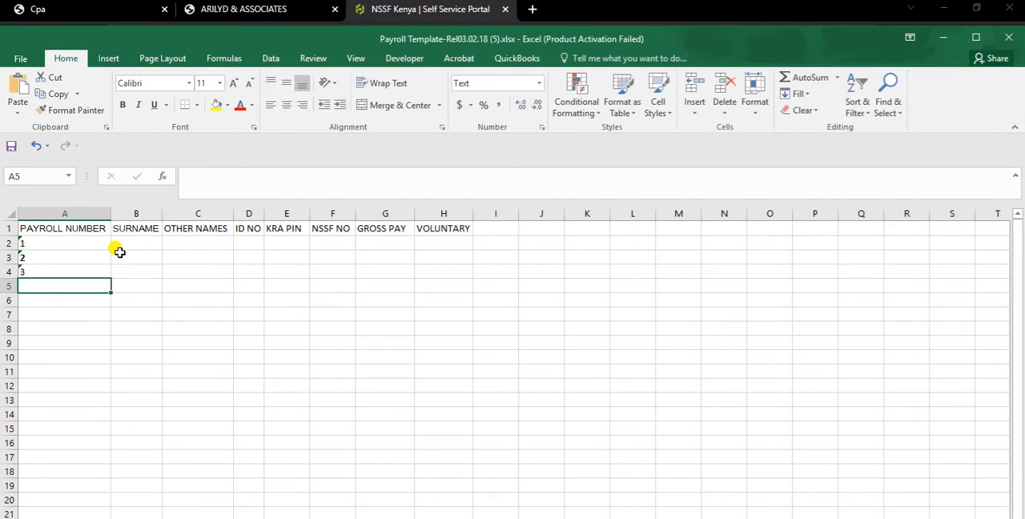
Step: Enter the first employee's surname in B2 and other name in C2
{"action": "left_click", "coordinate": [125, 245]}
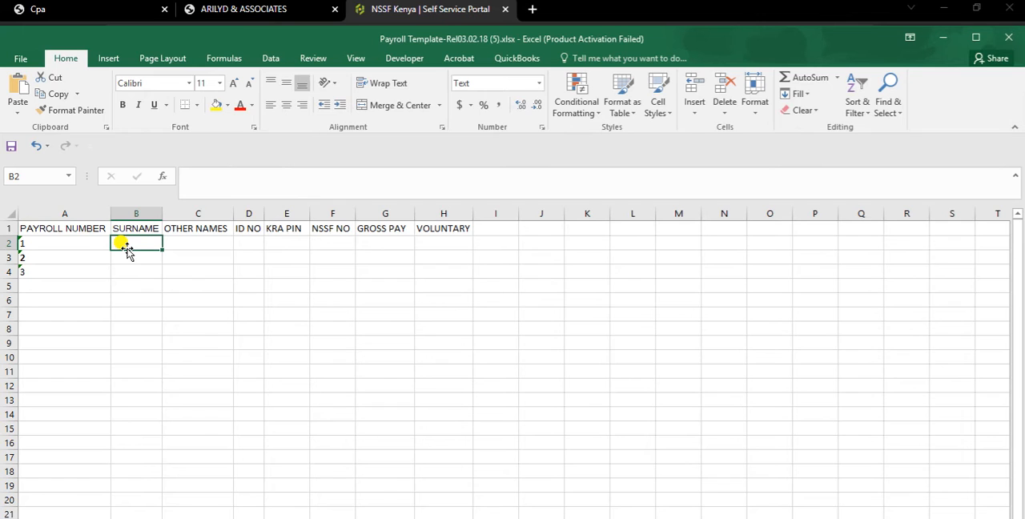
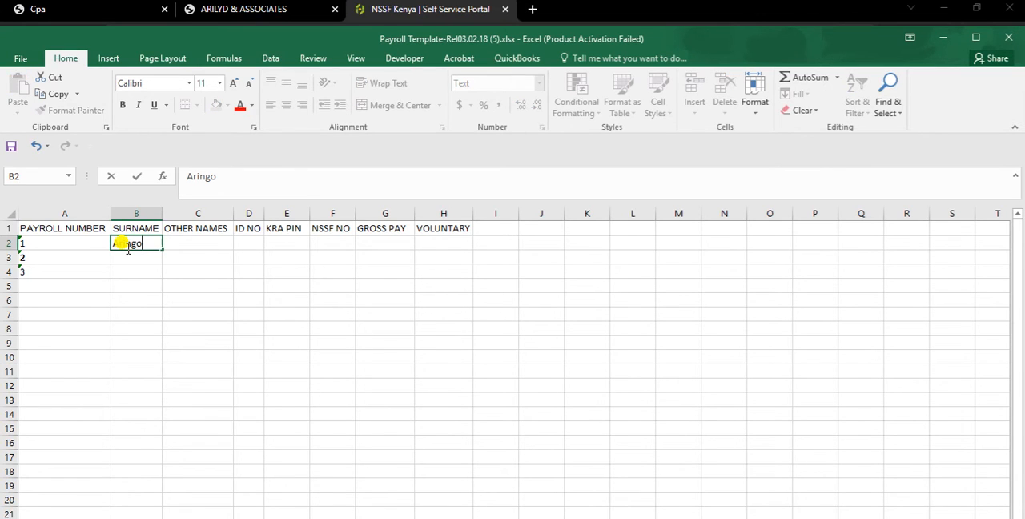
{"action": "key", "text": "Tab"}
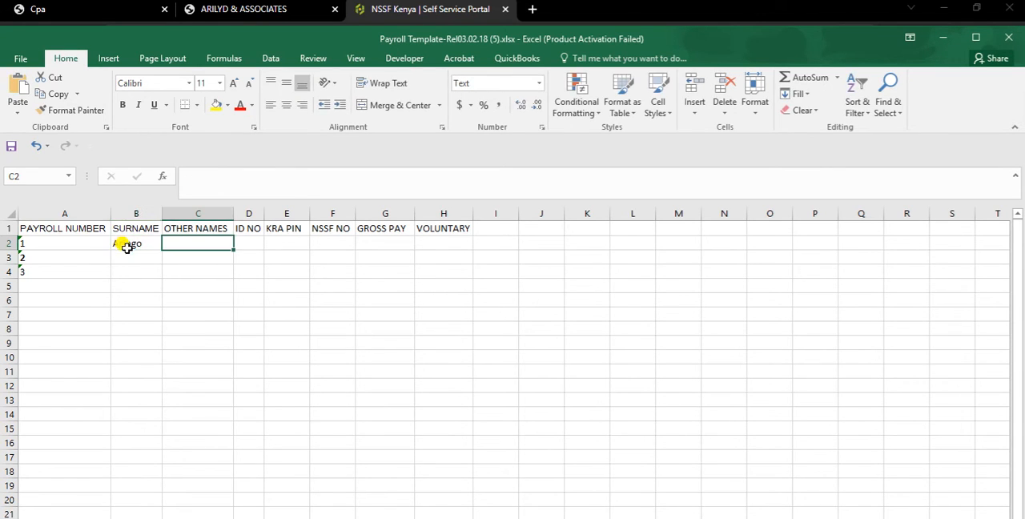
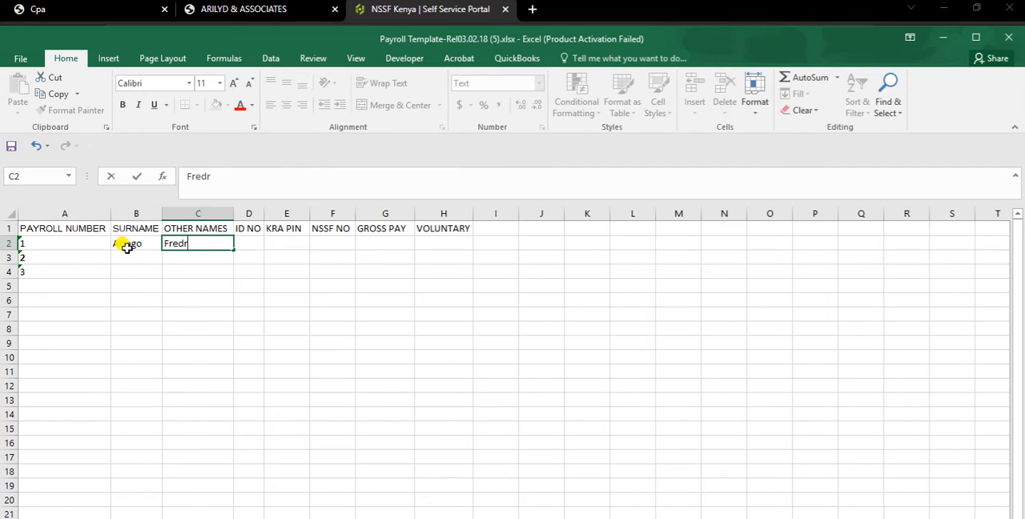
{"action": "key", "text": "Return"}
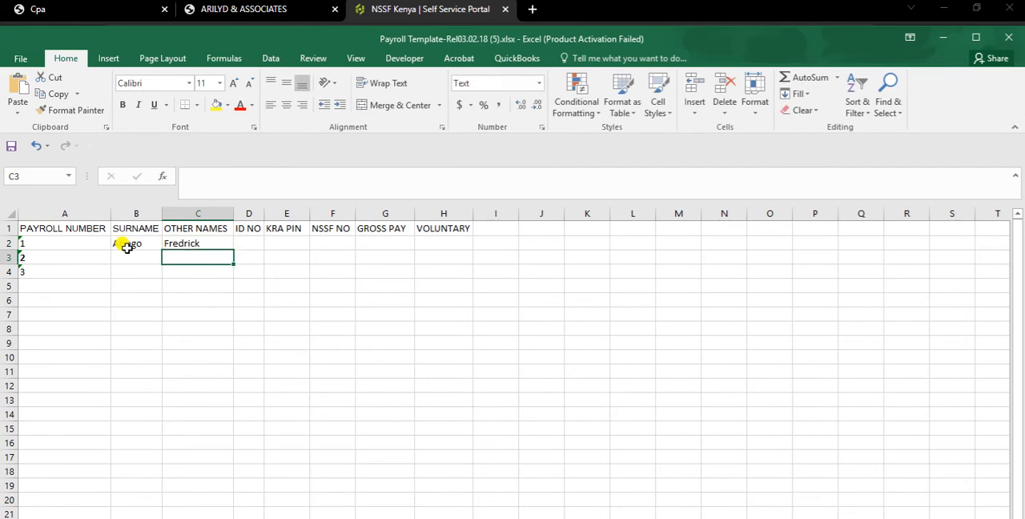
Step: Fill in the second employee's surname in B3 and other name in C3
{"action": "left_click", "coordinate": [129, 253]}
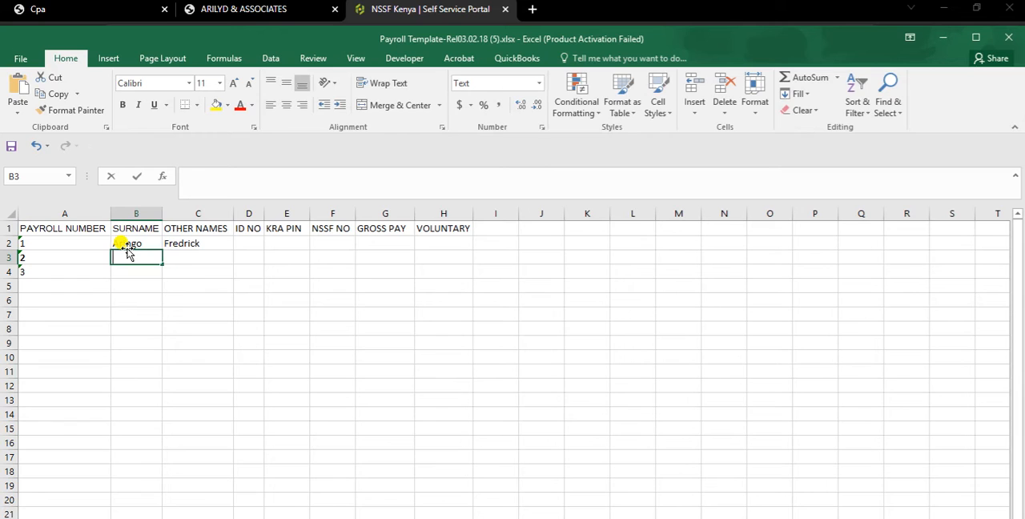
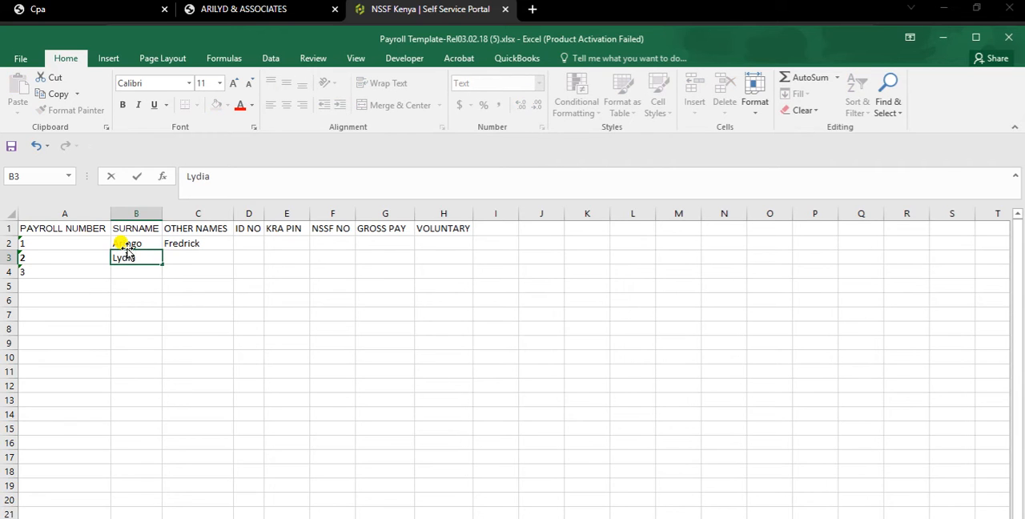
{"action": "key", "text": "Tab"}
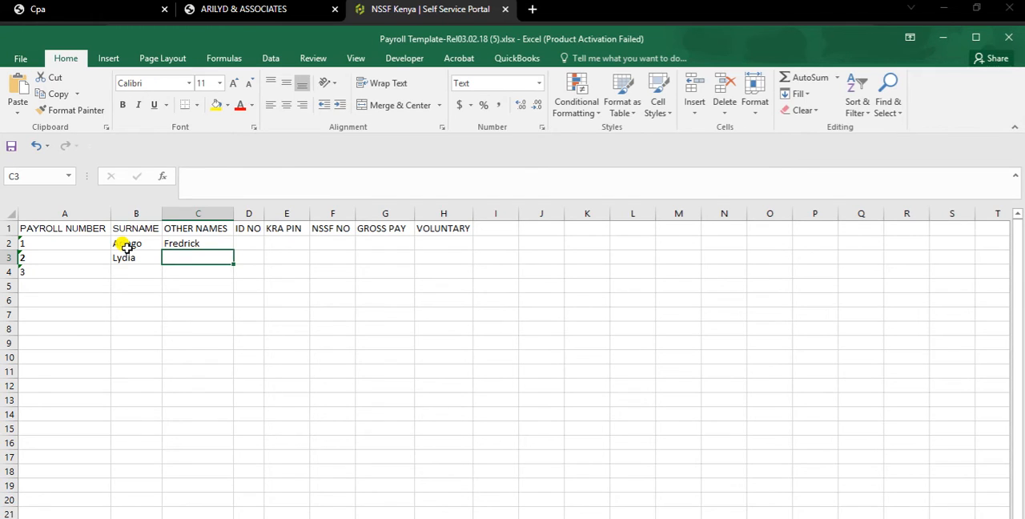
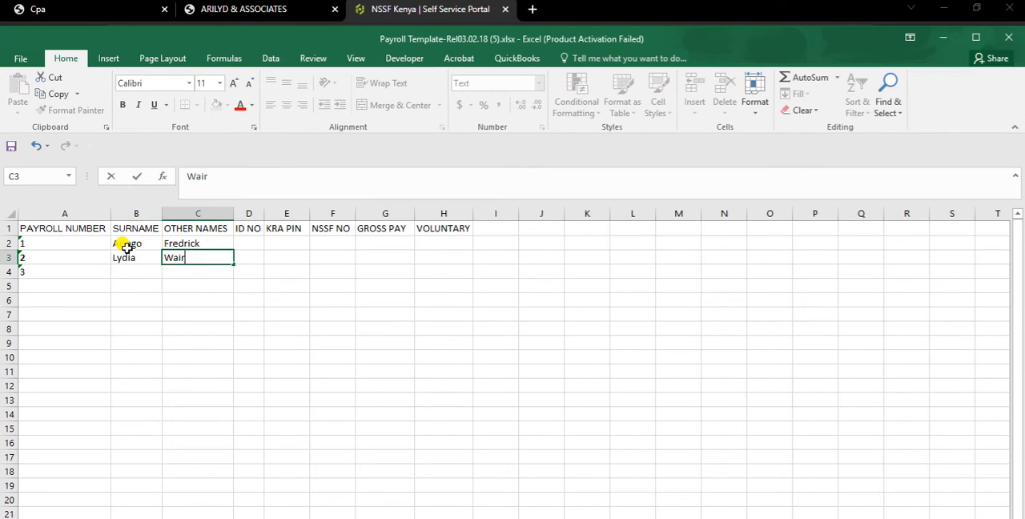
{"action": "key", "text": "Return"}
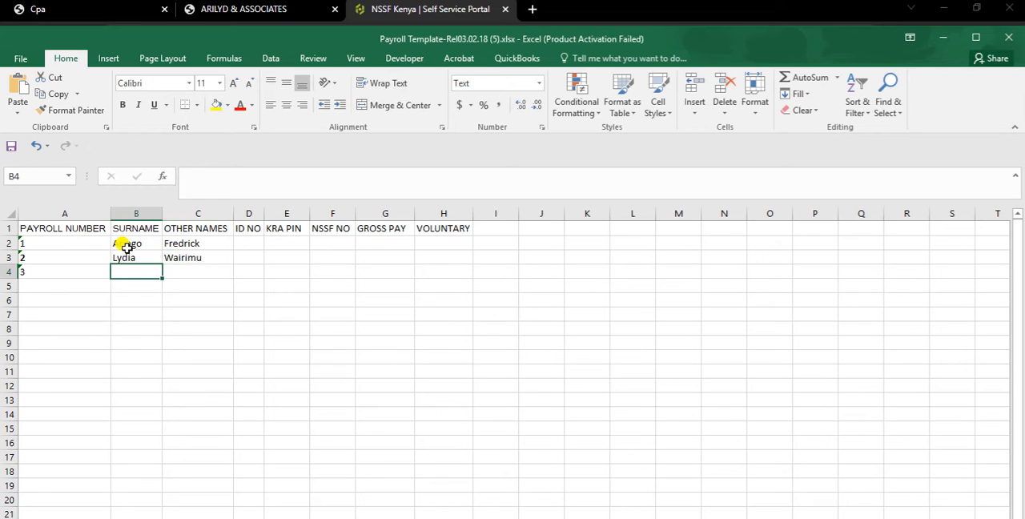
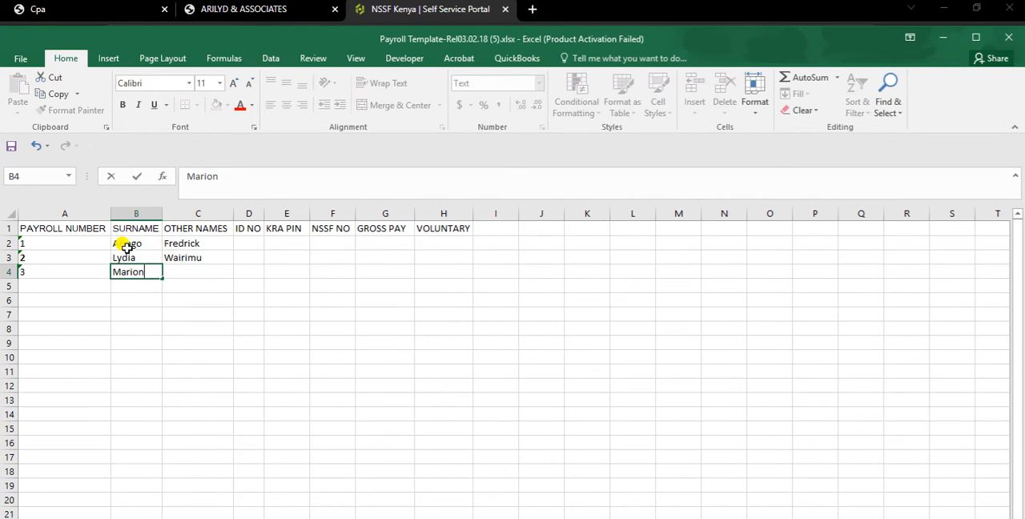
Step: Add the third employee's surname in B4 and other name in C4, finishing on the first employee's ID NO cell
{"action": "key", "text": "Return"}
{"action": "key", "text": "Up"}
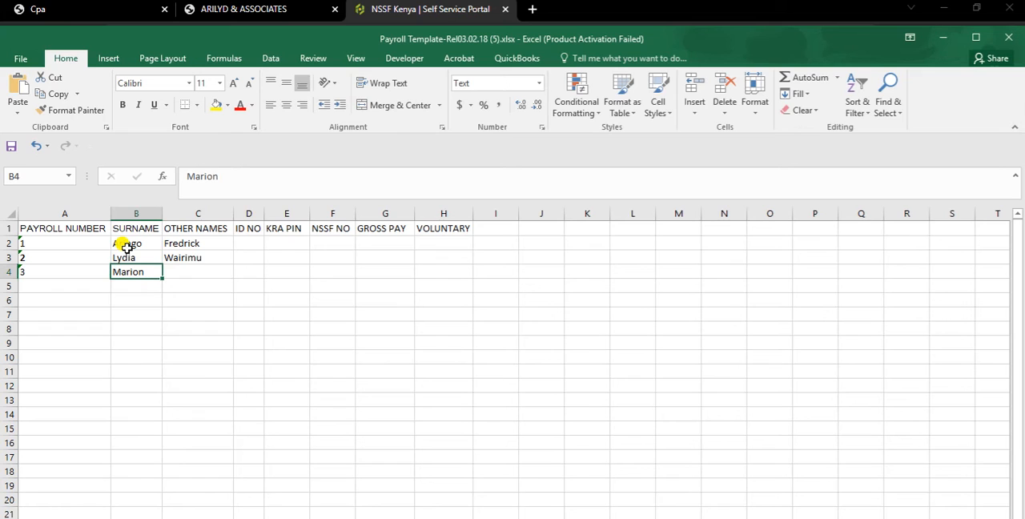
{"action": "key", "text": "Tab"}
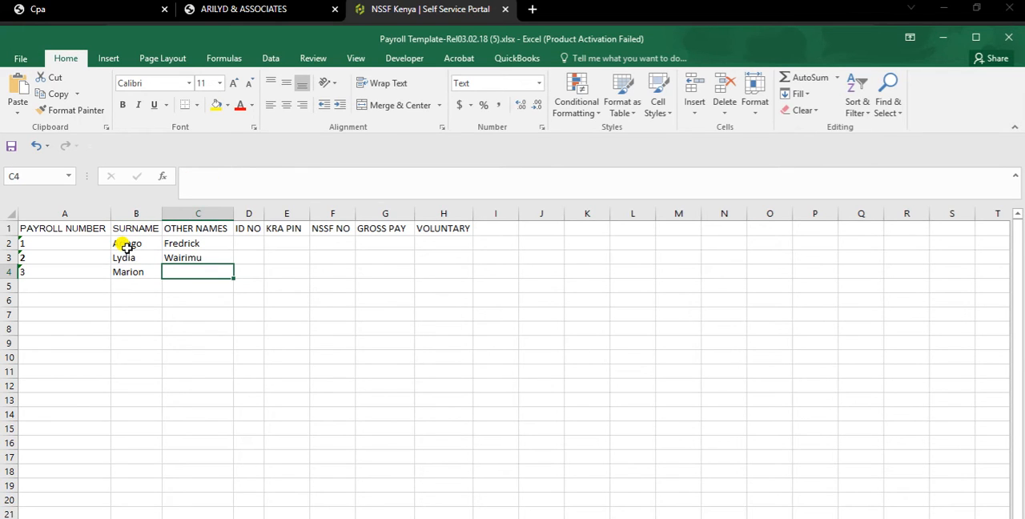
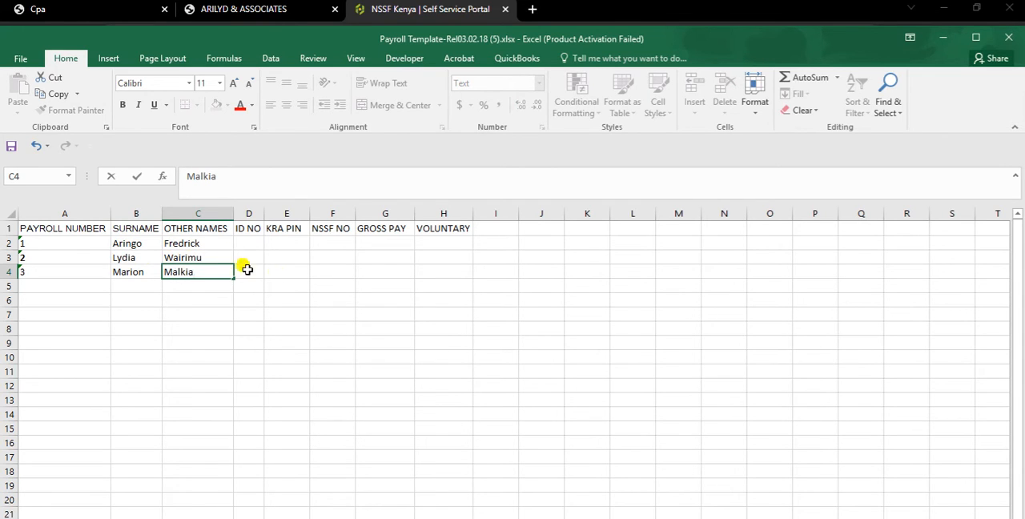
{"action": "left_click", "coordinate": [279, 273]}
{"action": "left_click", "coordinate": [251, 243]}
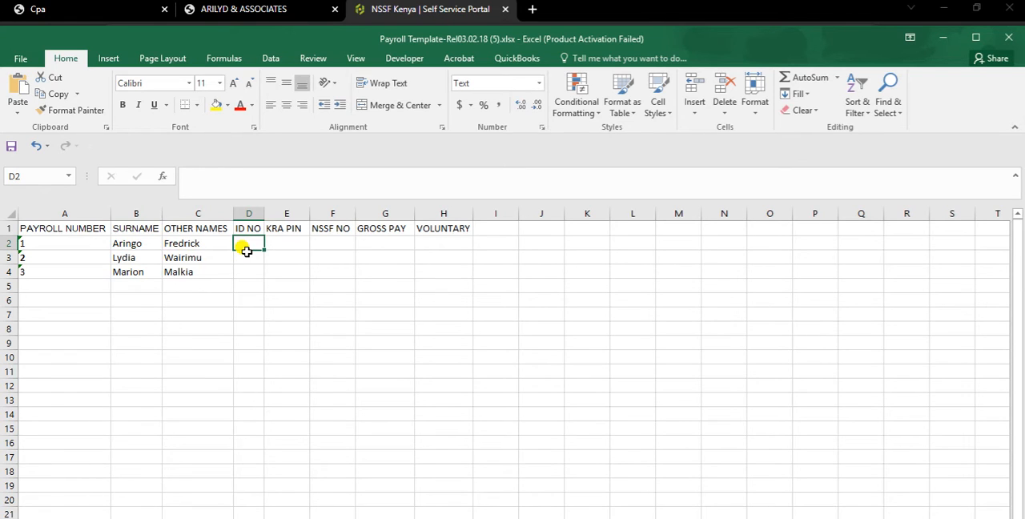
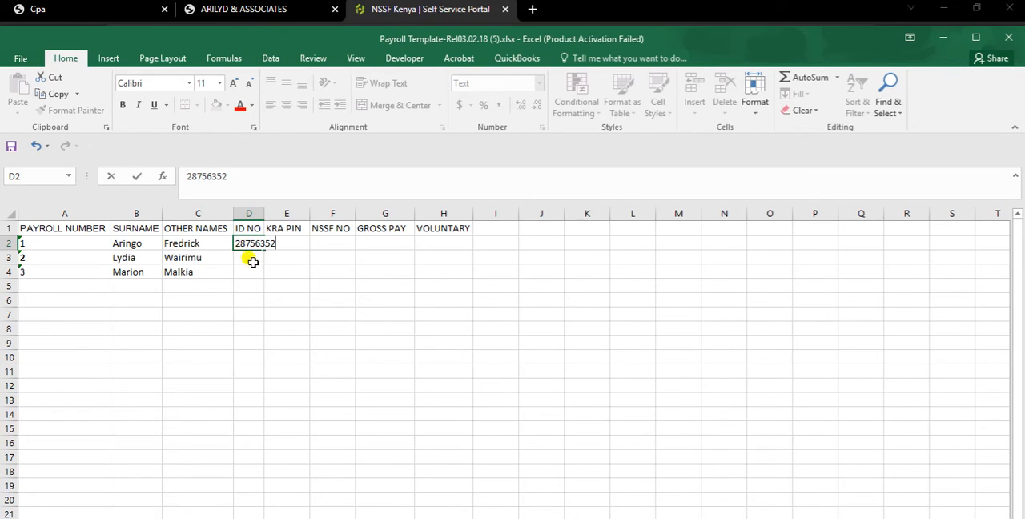
Step: Enter the first employee's ID number in D2 and widen the ID NO column to fit it
{"action": "left_click", "coordinate": [250, 272]}
{"action": "left_click_drag", "start_coordinate": [264, 213], "coordinate": [289, 213]}
Step: Enter the second employee's ID number in cell D3 of the ID NO column
{"action": "left_click", "coordinate": [263, 253]}
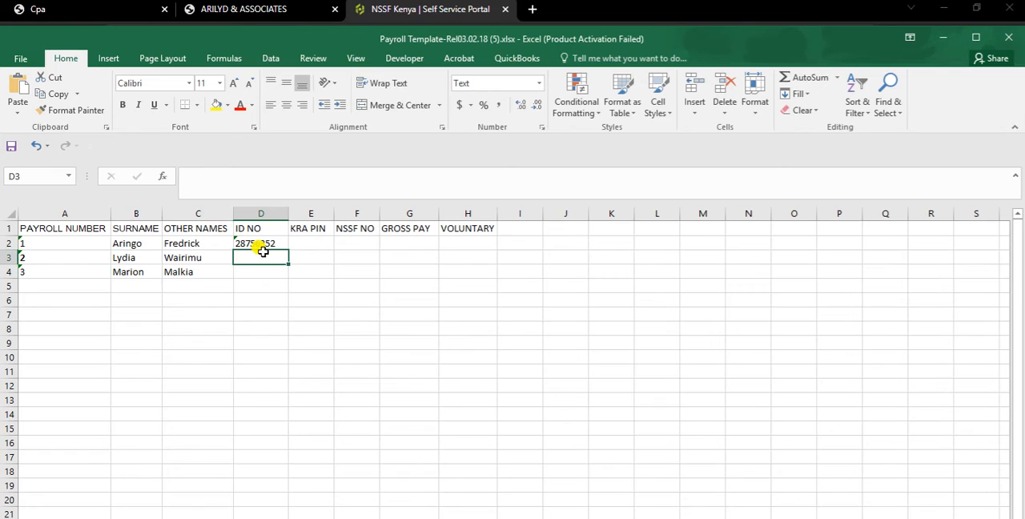
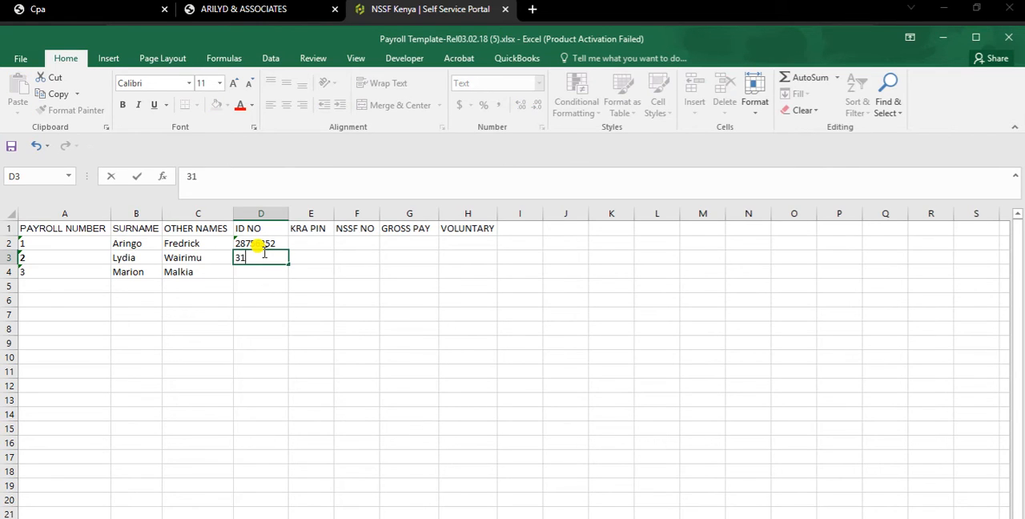
{"action": "key", "text": "Return"}
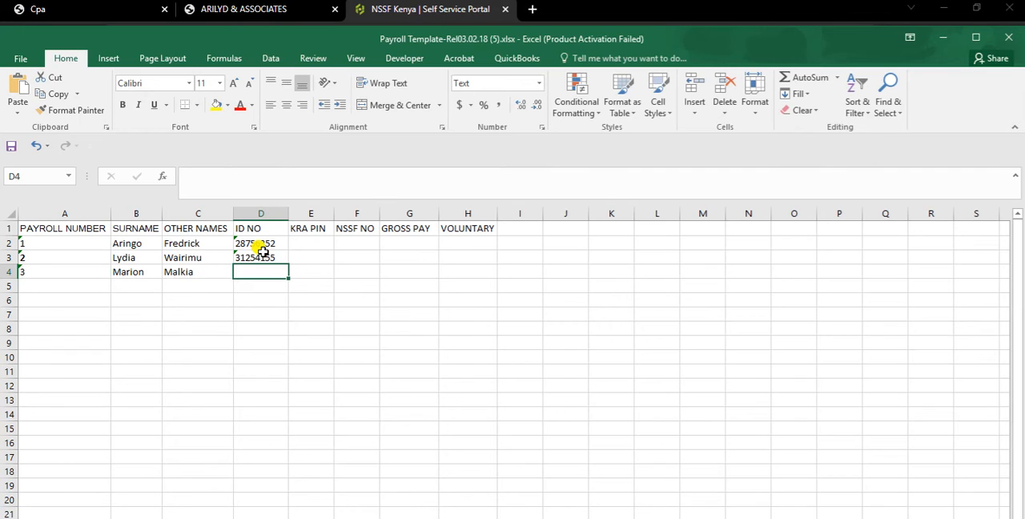
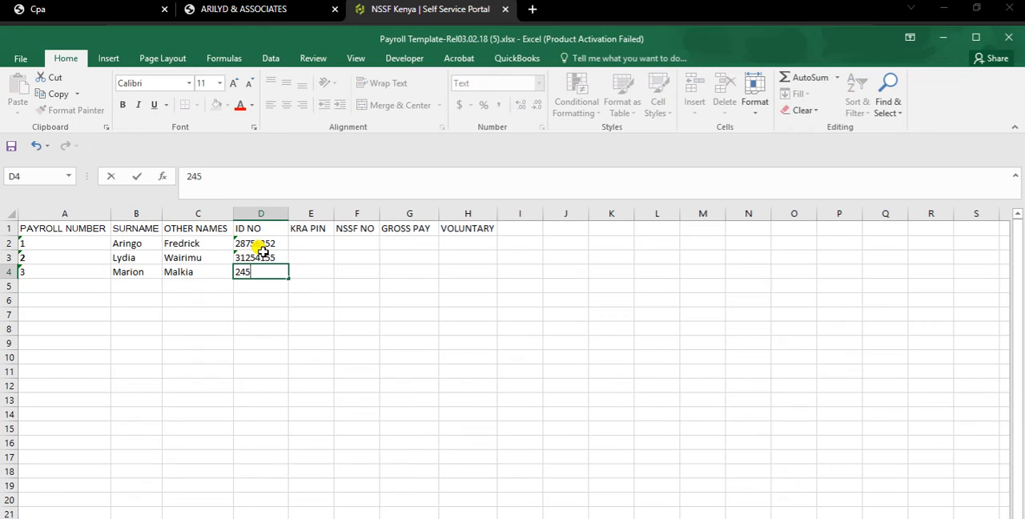
Step: Enter the first employee's KRA PIN in E2 and widen the KRA PIN column to fit it
{"action": "left_click", "coordinate": [312, 243]}
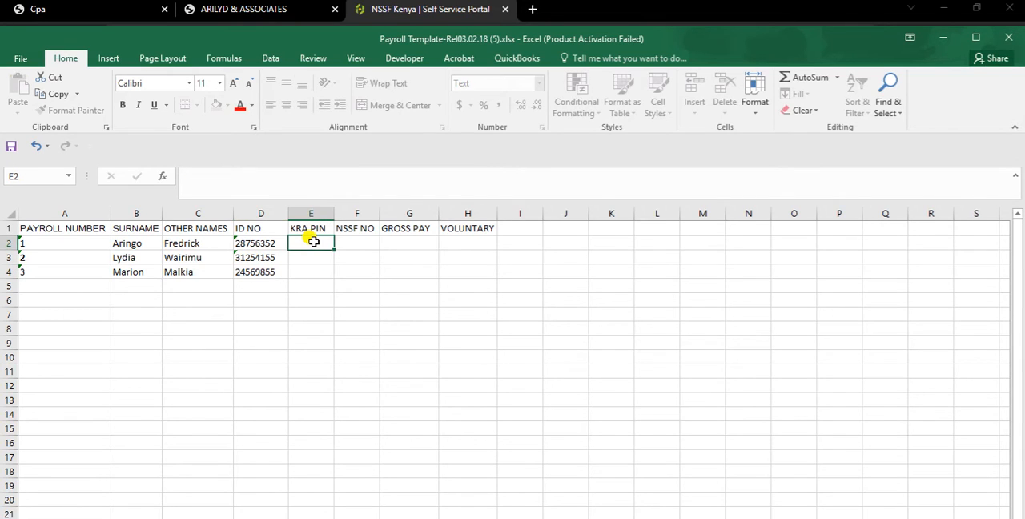
{"action": "left_click", "coordinate": [351, 296]}
{"action": "left_click_drag", "start_coordinate": [335, 213], "coordinate": [355, 213]}
Step: Enter the second employee's KRA PIN in cell E3
{"action": "left_click", "coordinate": [331, 252]}
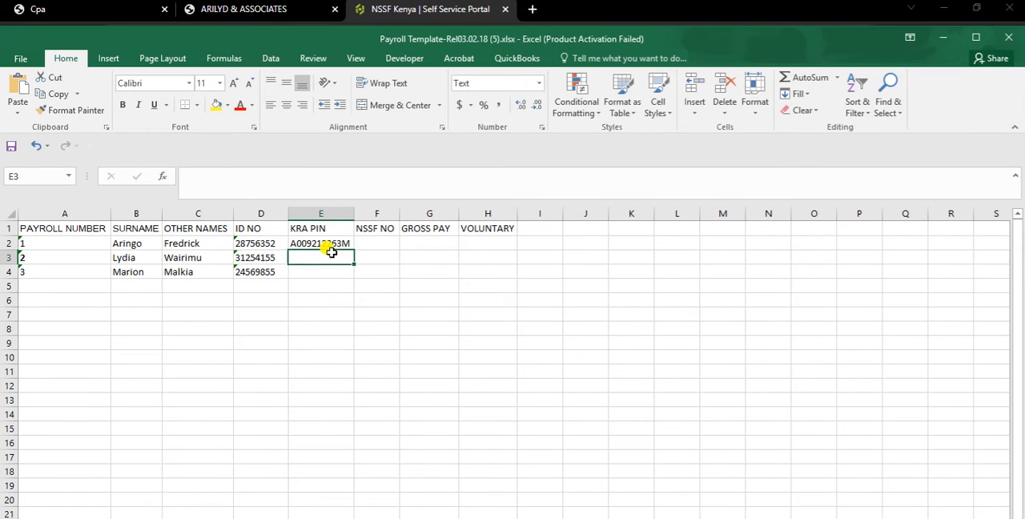
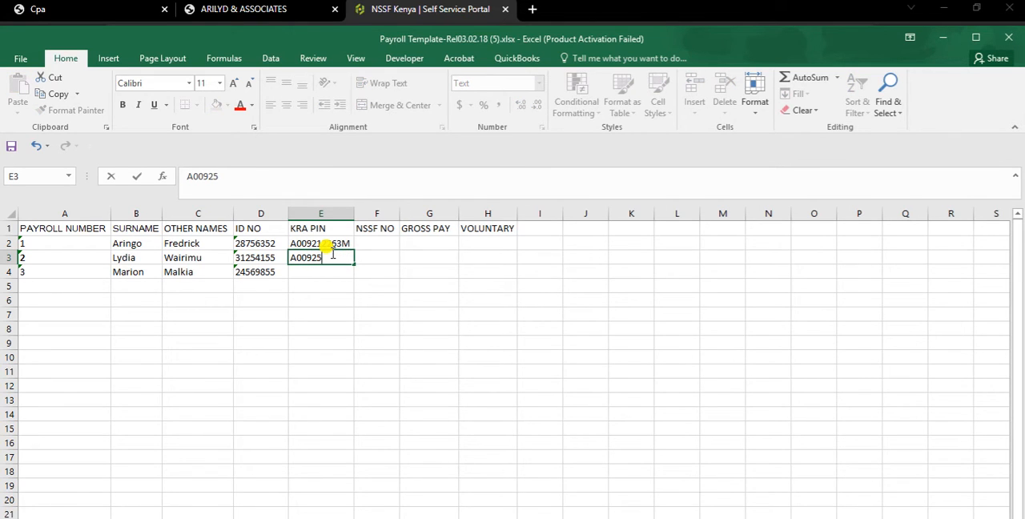
{"action": "key", "text": "Return"}
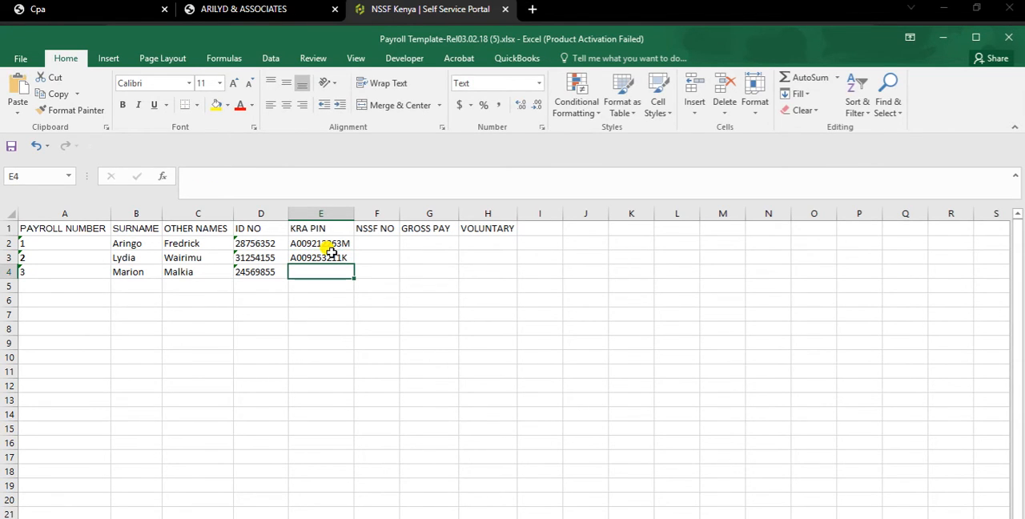
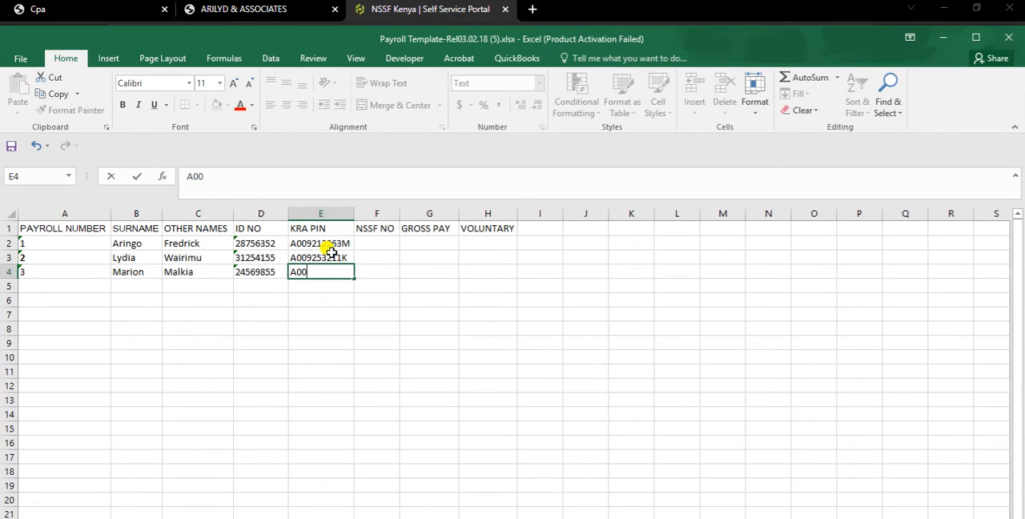
Step: Enter the first employee's NSSF number in cell F2 of the NSSF NO column
{"action": "left_click", "coordinate": [383, 244]}
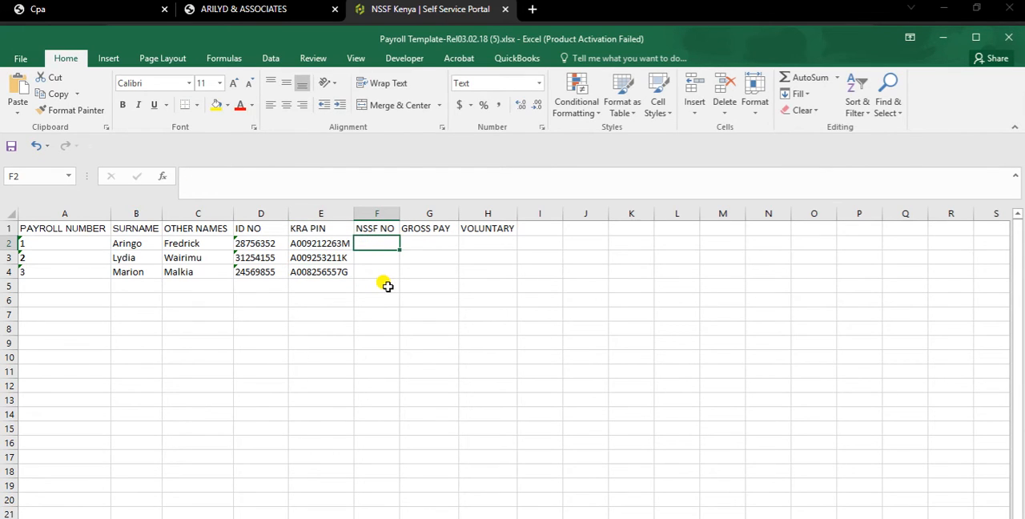
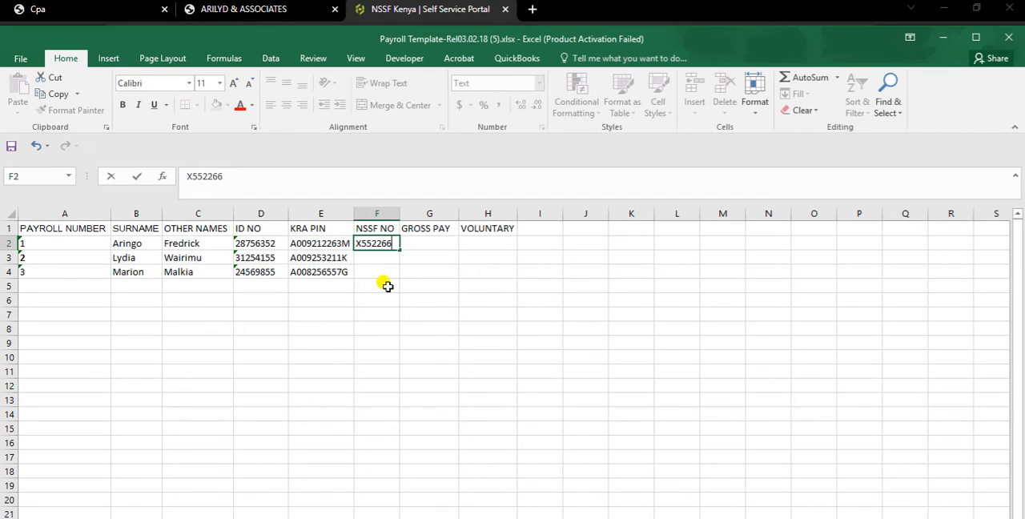
{"action": "key", "text": "Return"}
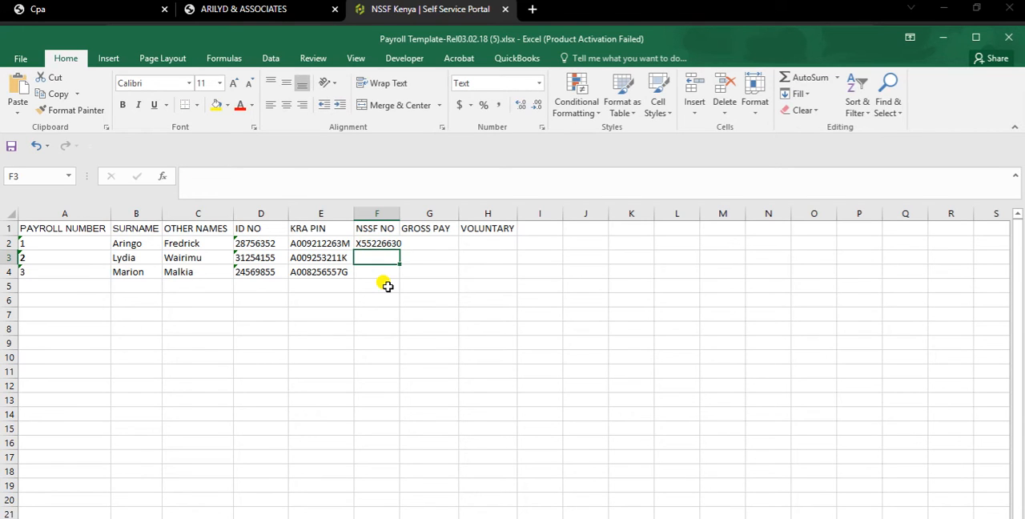
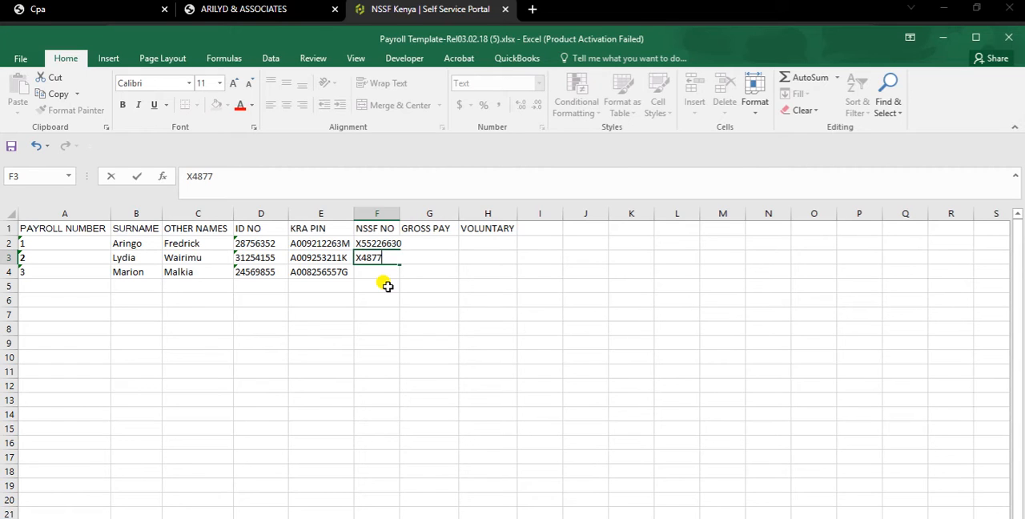
Step: Enter the second employee's NSSF number in cell F3 of the NSSF NO column
{"action": "key", "text": "Return"}
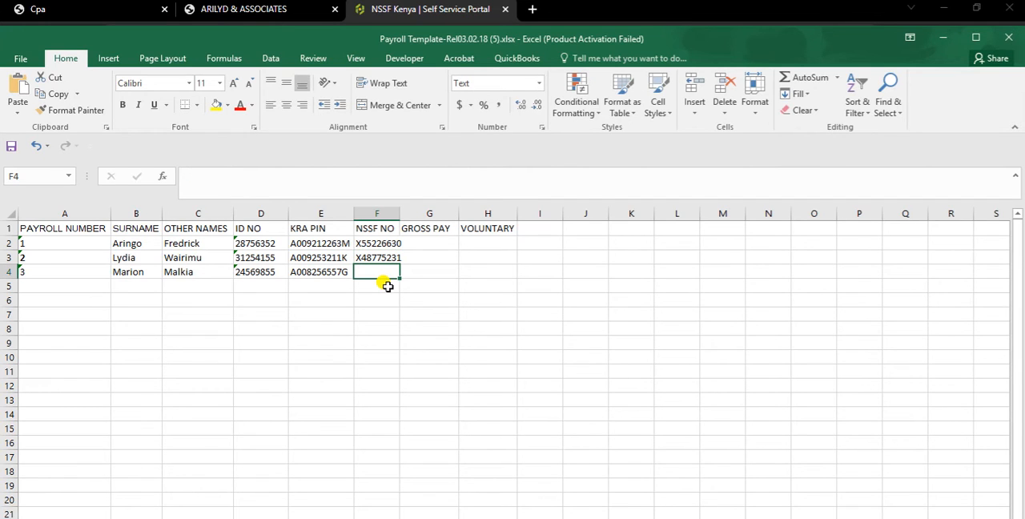
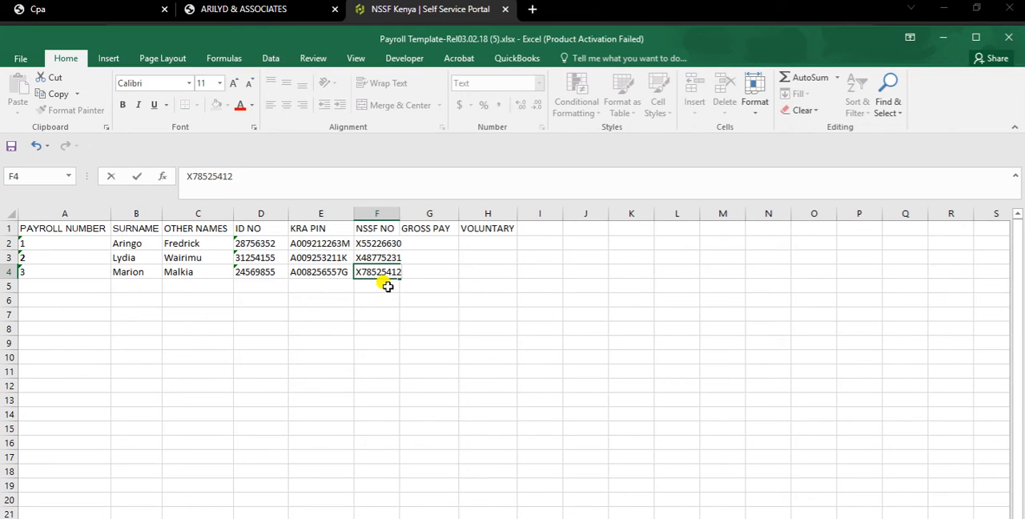
Step: Enter the third employee's NSSF number in F4 and widen the NSSF NO column to fit the entries
{"action": "left_click", "coordinate": [471, 284]}
{"action": "left_click_drag", "start_coordinate": [393, 210], "coordinate": [408, 210]}
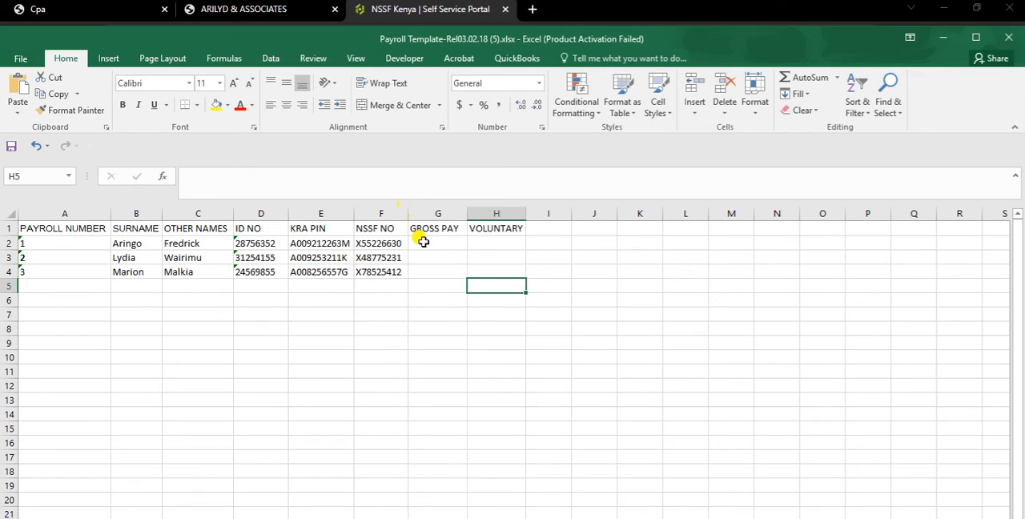
Step: Fill the GROSS PAY column with 85000 in G2, 65000 in G3 and 70000 in G4
{"action": "left_click", "coordinate": [423, 242]}
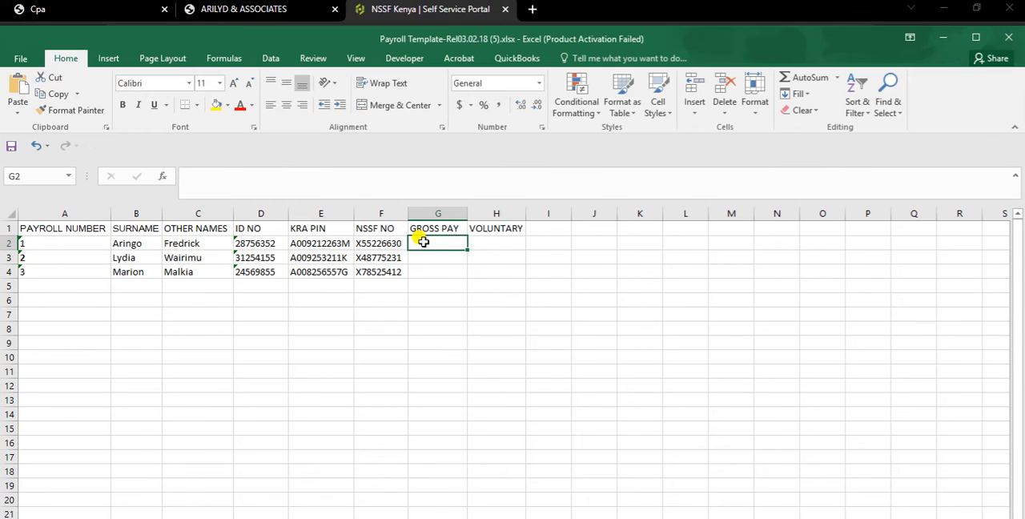
{"action": "type", "text": "85000"}
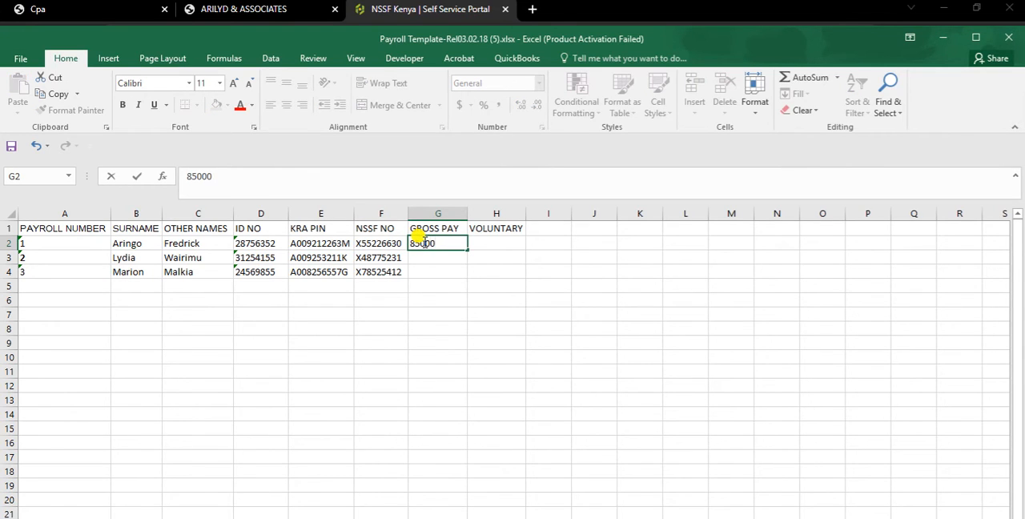
{"action": "key", "text": "Return"}
{"action": "type", "text": "65000"}
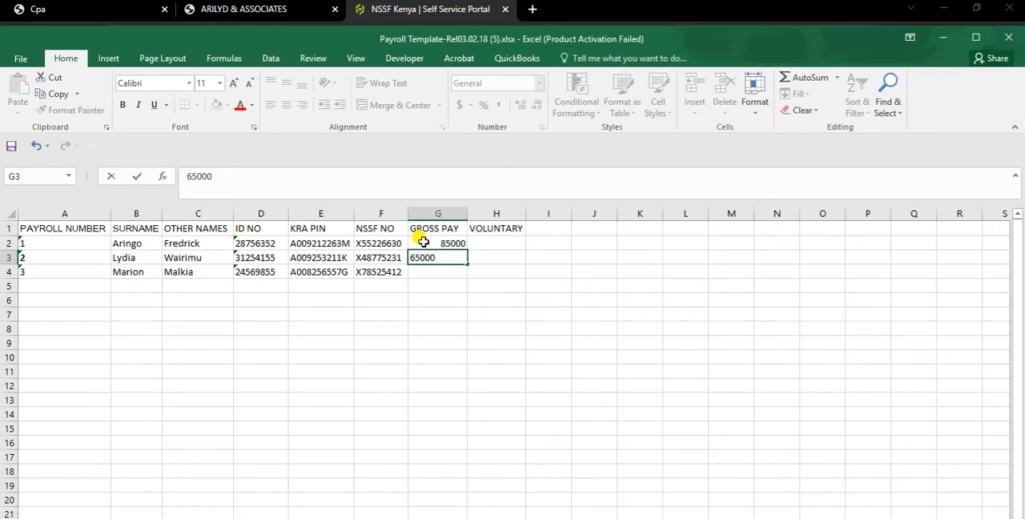
{"action": "key", "text": "Return"}
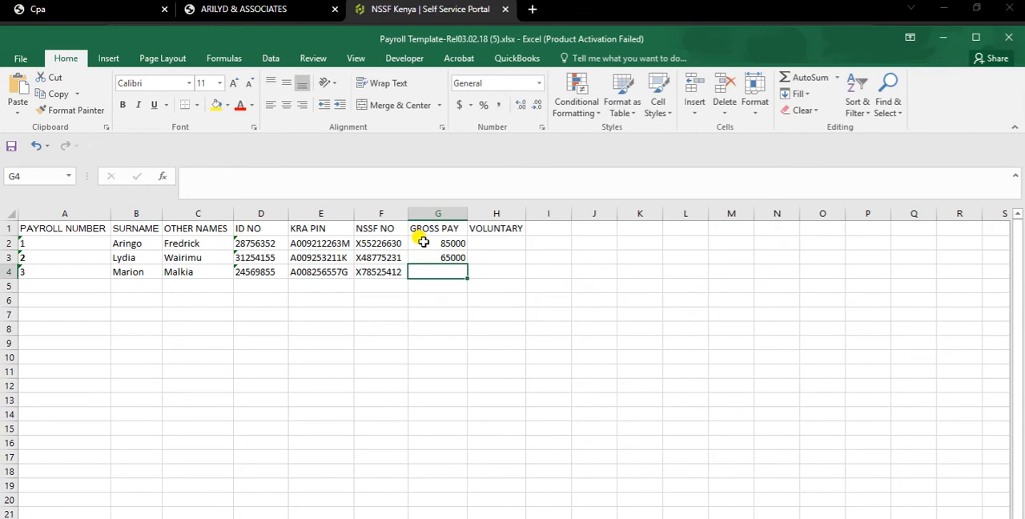
{"action": "type", "text": "70000"}
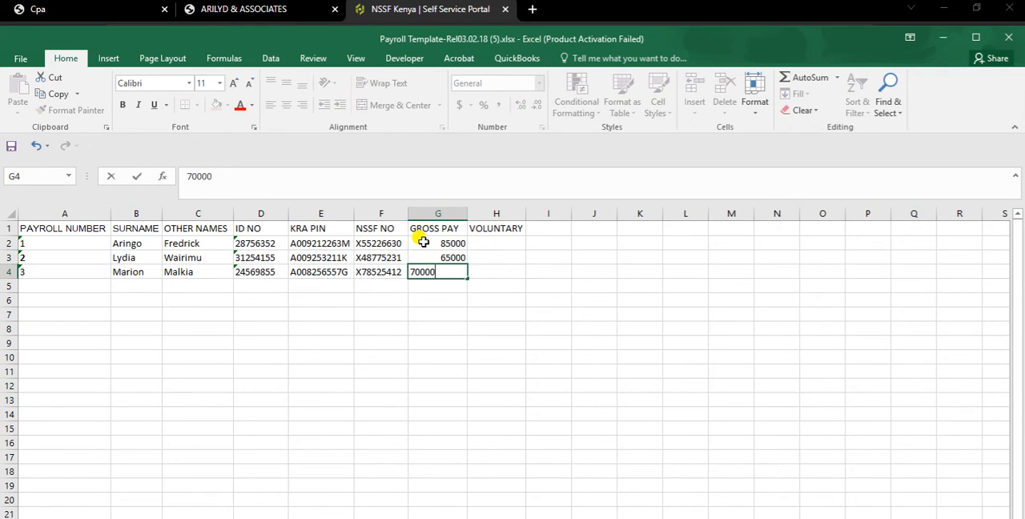
{"action": "left_click", "coordinate": [498, 299]}
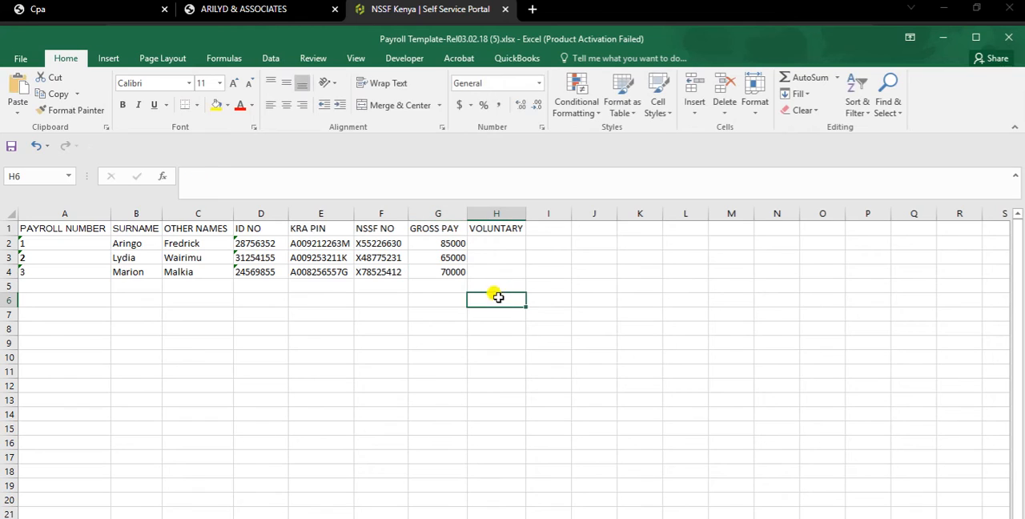
{"action": "left_click_drag", "start_coordinate": [502, 241], "coordinate": [507, 265]}
{"action": "left_click", "coordinate": [495, 244]}
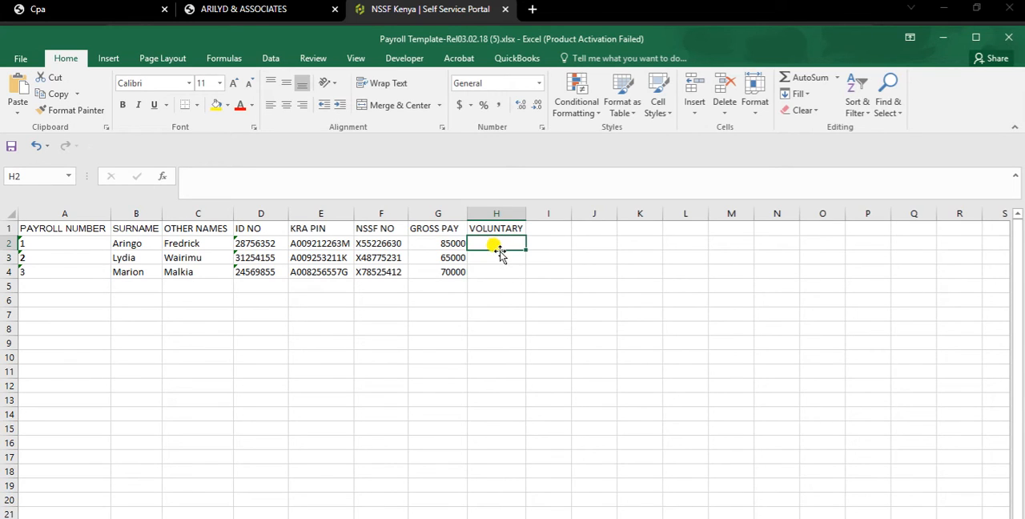
{"action": "left_click", "coordinate": [499, 260]}
{"action": "left_click", "coordinate": [492, 274]}
{"action": "left_click", "coordinate": [501, 255]}
{"action": "left_click", "coordinate": [500, 245]}
{"action": "left_click", "coordinate": [502, 255]}
{"action": "left_click", "coordinate": [496, 271]}
{"action": "left_click", "coordinate": [499, 256]}
{"action": "left_click", "coordinate": [503, 242]}
{"action": "left_click", "coordinate": [501, 256]}
{"action": "left_click", "coordinate": [500, 273]}
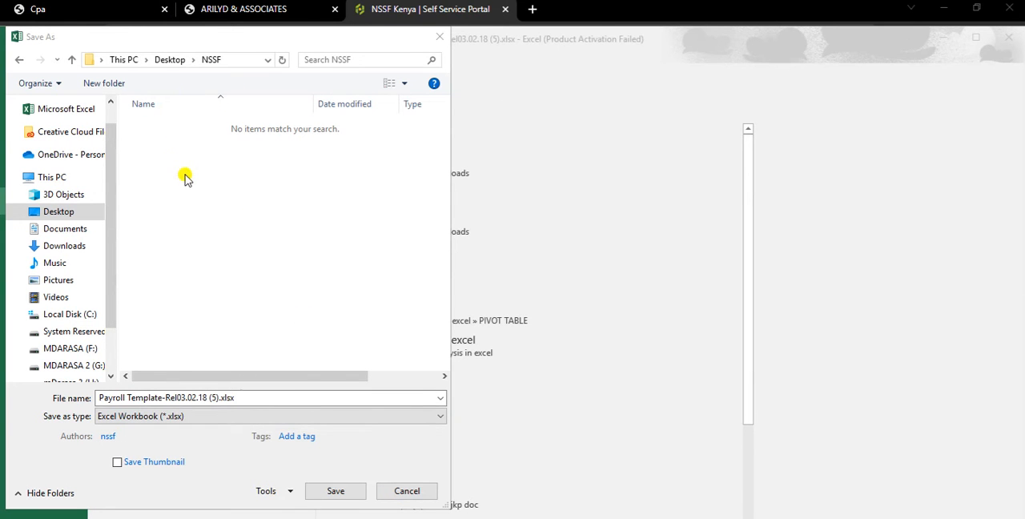
Step: Save the workbook as Payroll Template-Rel03.02.18 (5).xlsx in the Desktop's NSSF folder and switch to the NSSF self service portal in the browser
{"action": "left_click", "coordinate": [335, 491]}
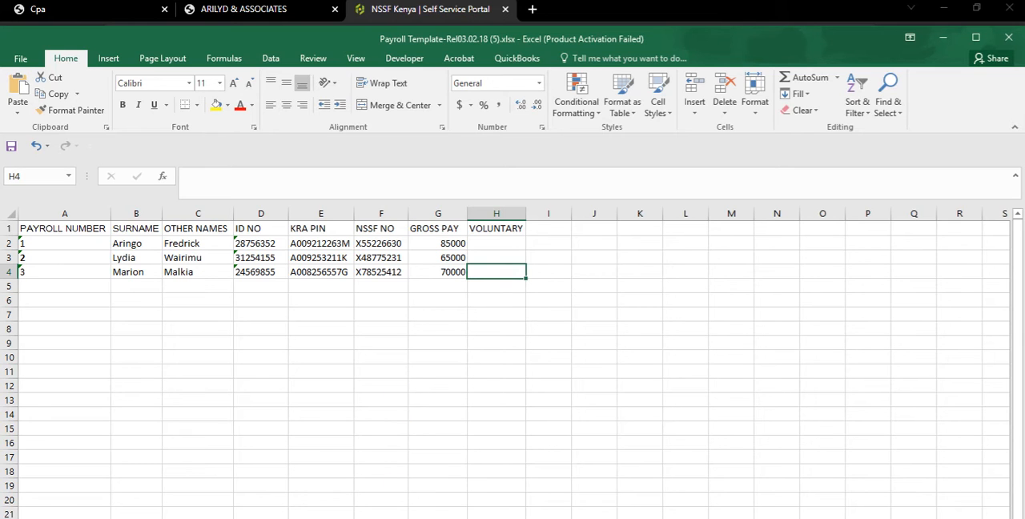
{"action": "left_click", "coordinate": [414, 15]}
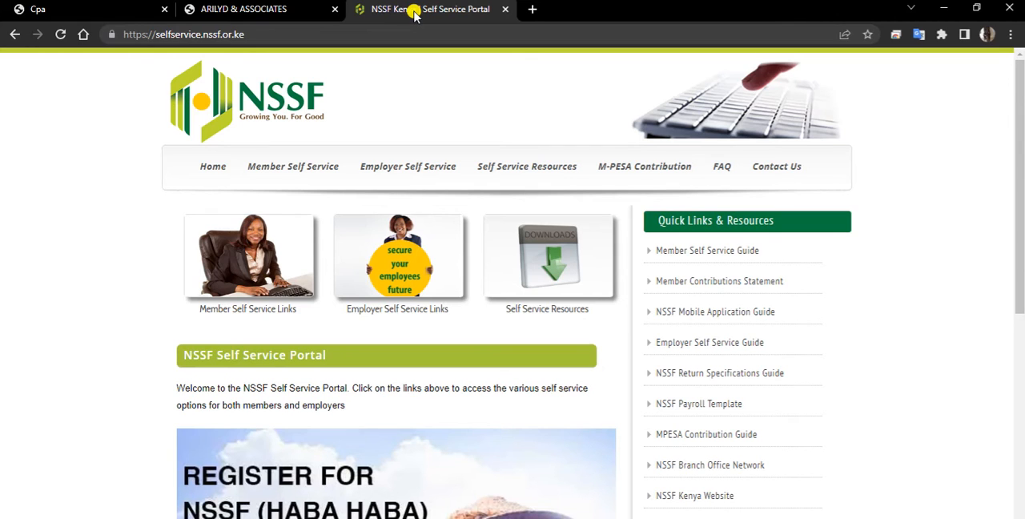
Step: Log in to the employer's NSSF e-Services account with the filled-in credentials and decline saving the password
{"action": "mouse_move", "coordinate": [417, 158]}
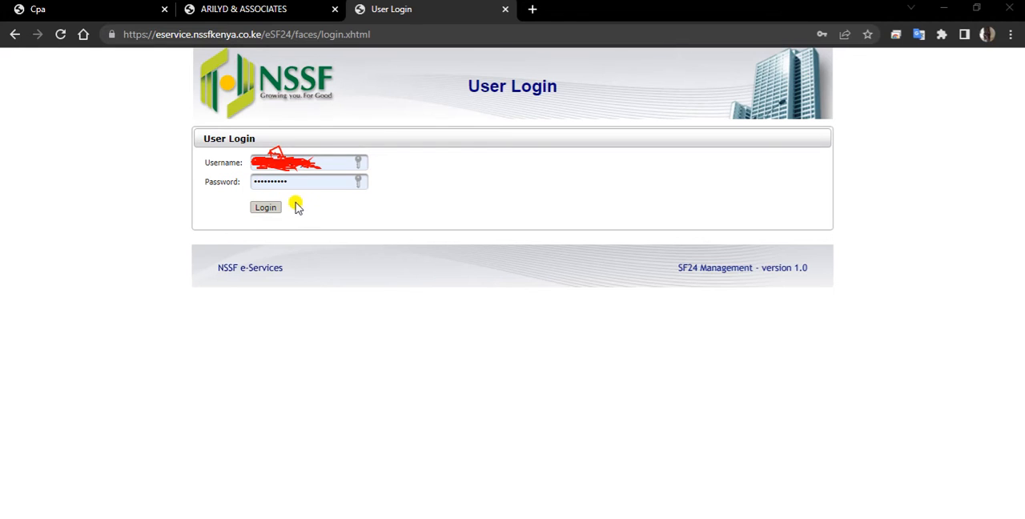
{"action": "left_click", "coordinate": [270, 213]}
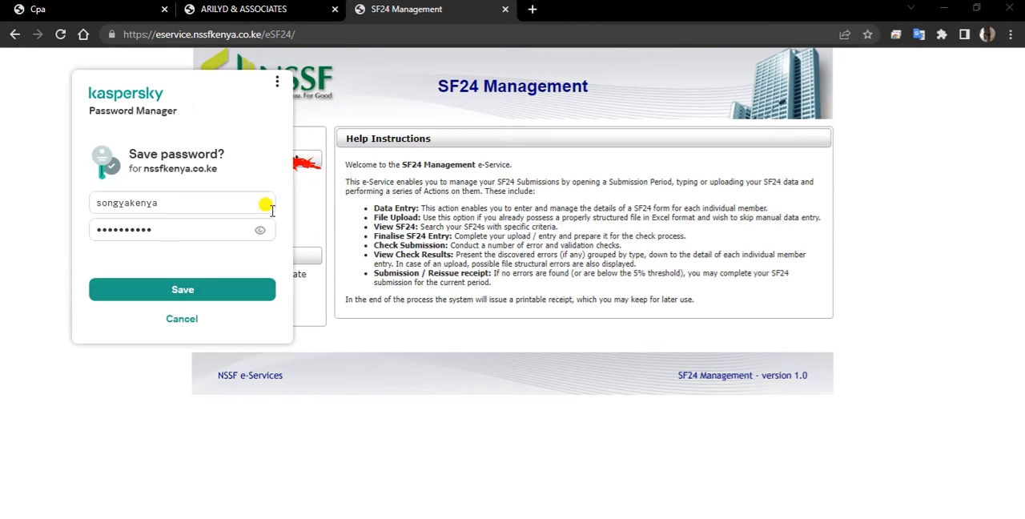
{"action": "left_click", "coordinate": [182, 320]}
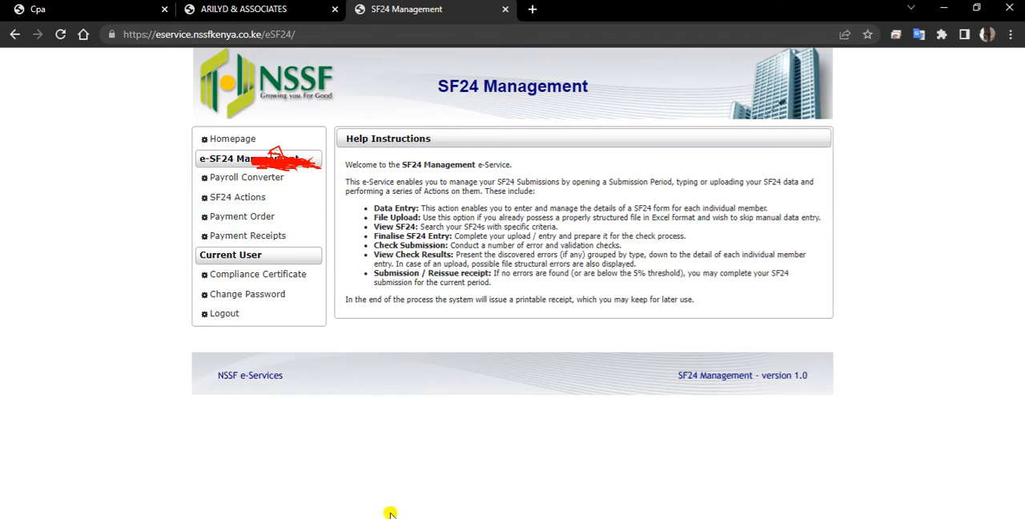
Step: Open the Payroll Converter and create a payroll period for 02/2023 with payroll type REGULAR EMPLOYEES and contribution type Tier 1
{"action": "left_click", "coordinate": [227, 180]}
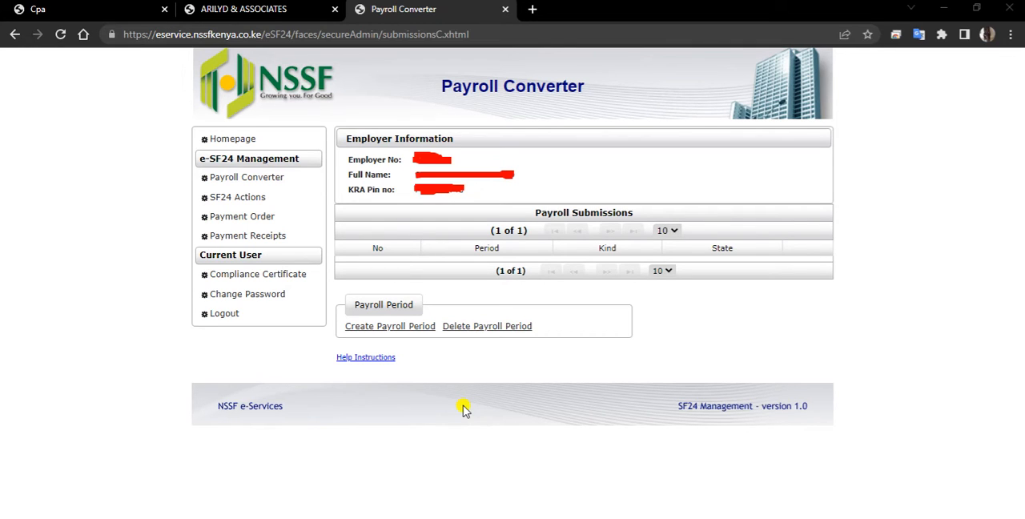
{"action": "left_click", "coordinate": [411, 330]}
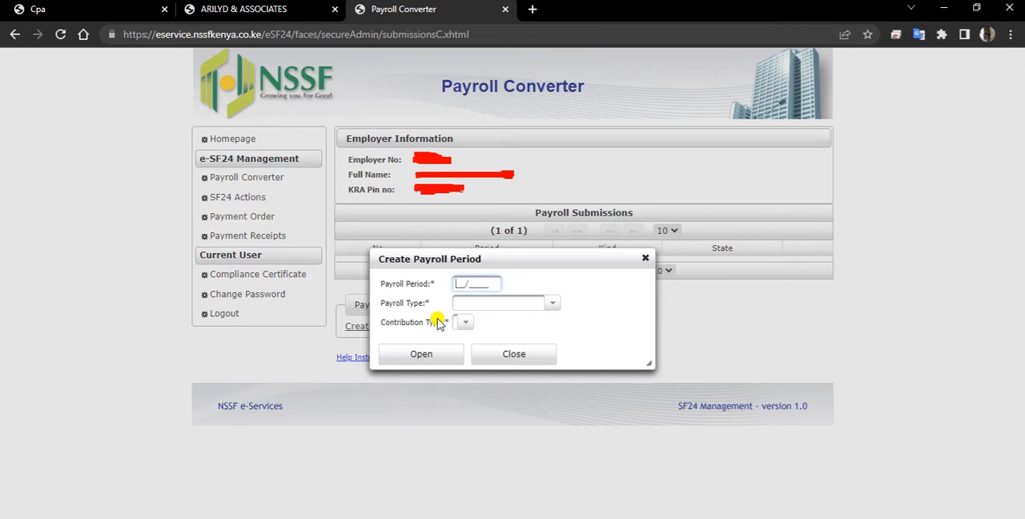
{"action": "type", "text": "02/2023"}
{"action": "left_click", "coordinate": [548, 305]}
{"action": "left_click", "coordinate": [495, 340]}
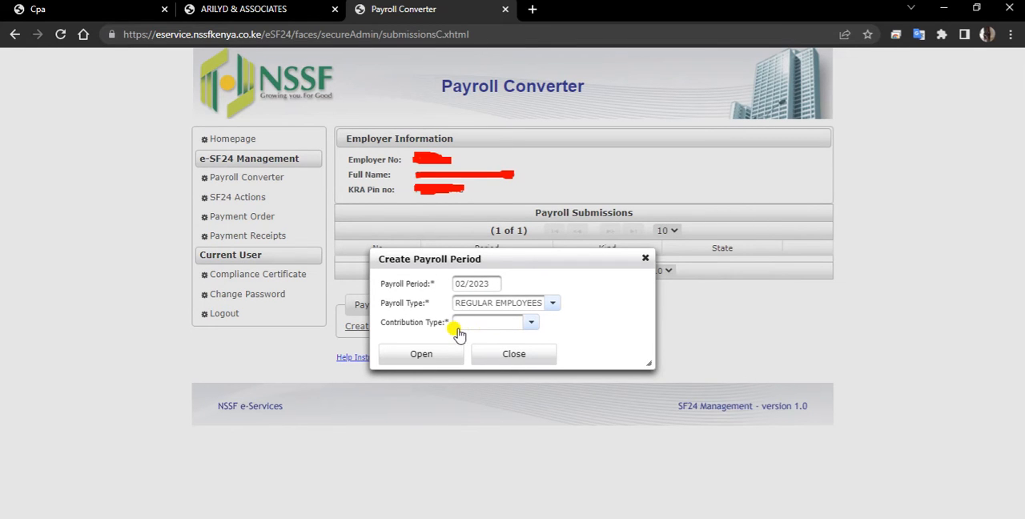
{"action": "left_click", "coordinate": [534, 329]}
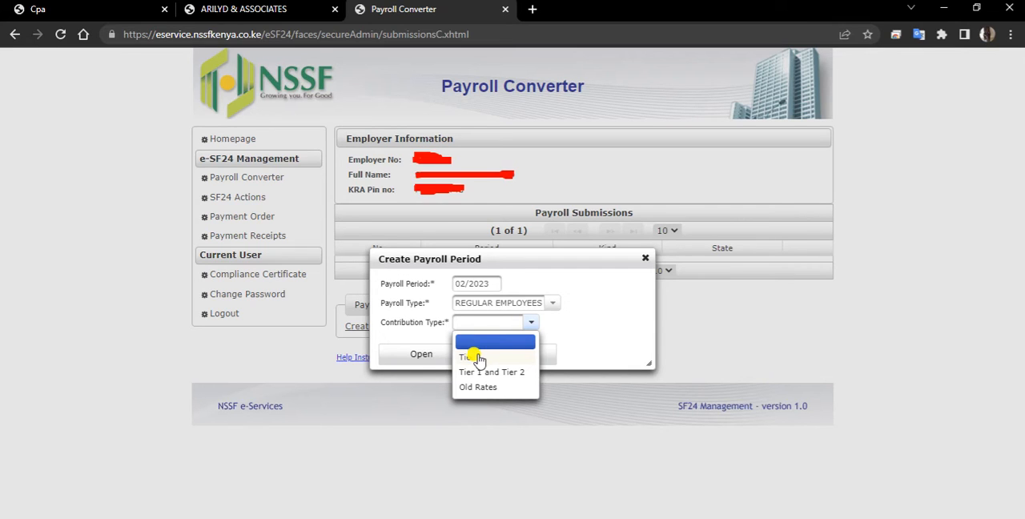
{"action": "left_click", "coordinate": [478, 358]}
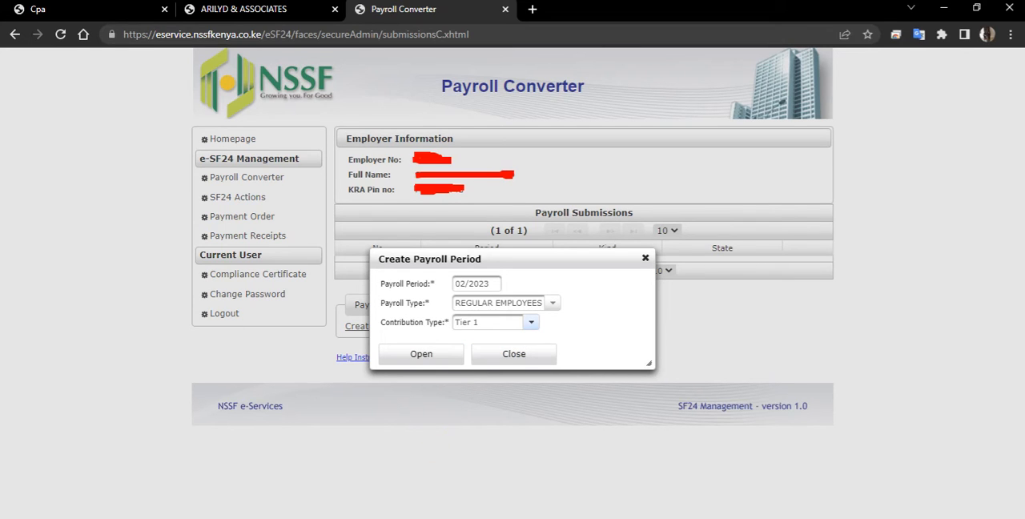
{"action": "left_click", "coordinate": [421, 359]}
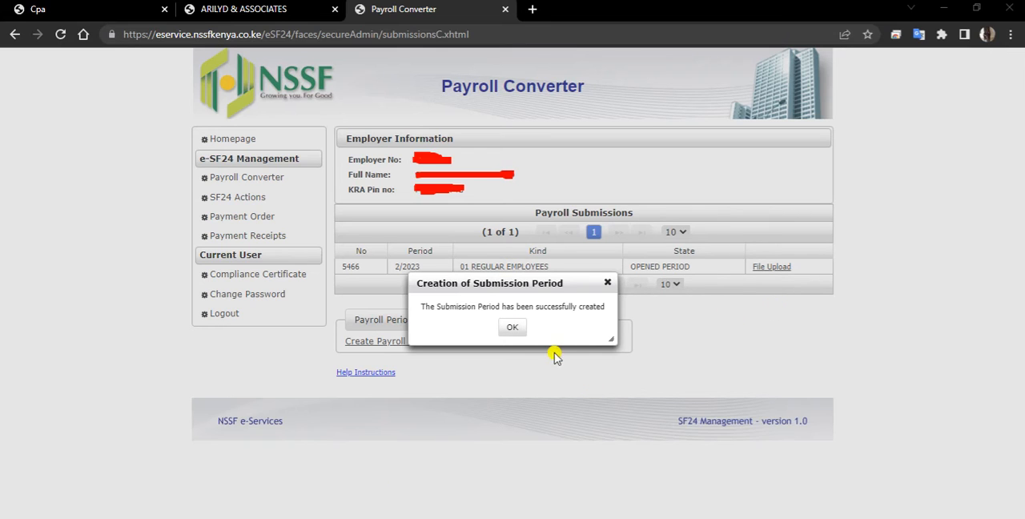
{"action": "left_click", "coordinate": [510, 329]}
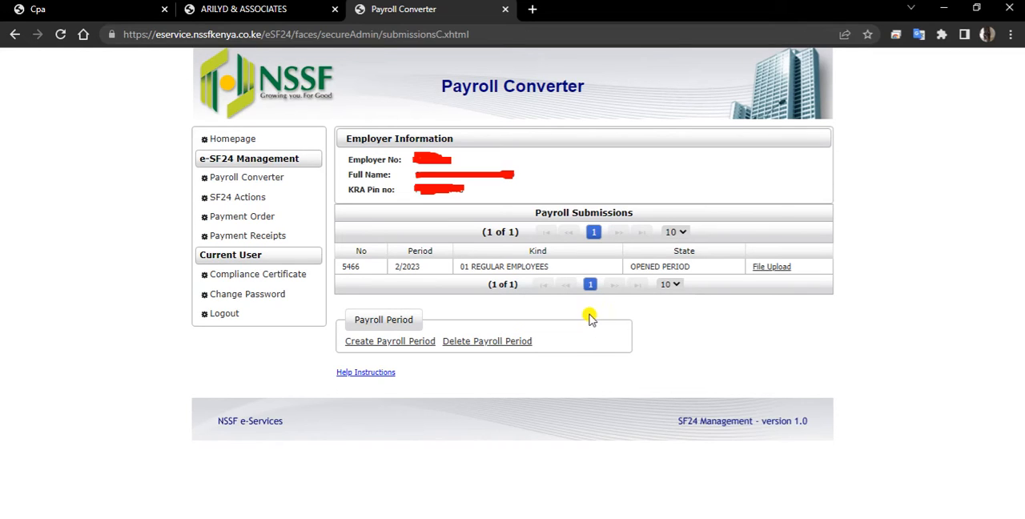
Step: Upload Payroll Template-Rel03.02.18 (5).xlsx from the Desktop's NSSF folder to the 2/2023 period and return to the Payroll Converter
{"action": "left_click", "coordinate": [762, 272]}
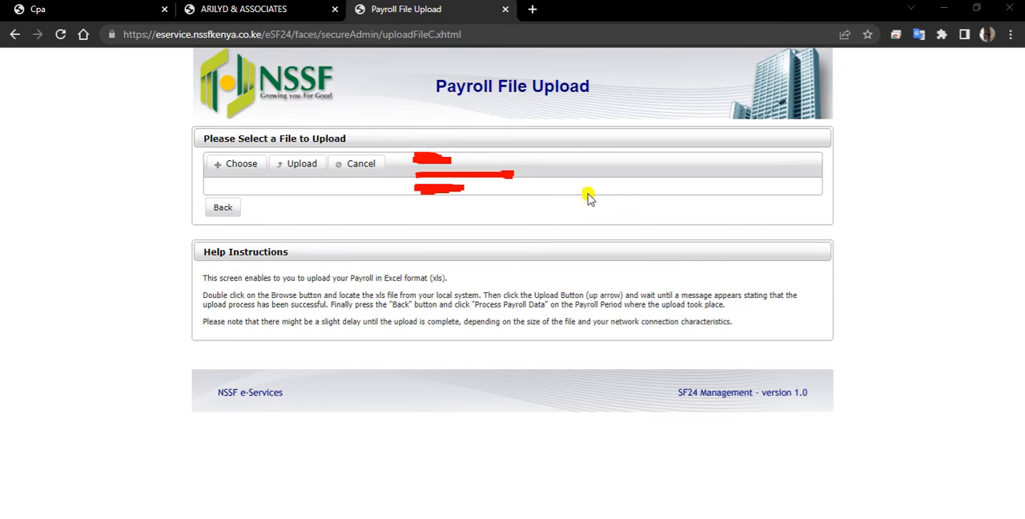
{"action": "left_click", "coordinate": [255, 181]}
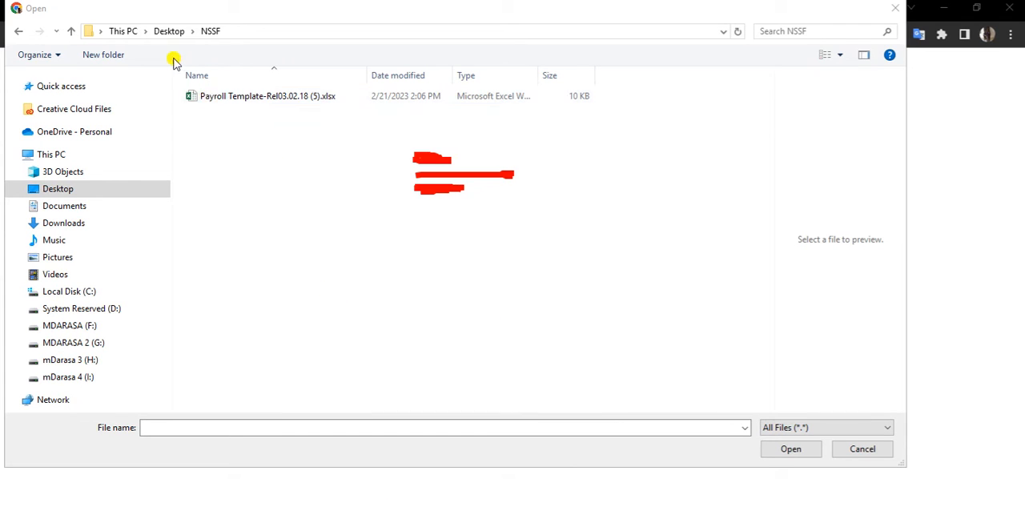
{"action": "left_click", "coordinate": [272, 99]}
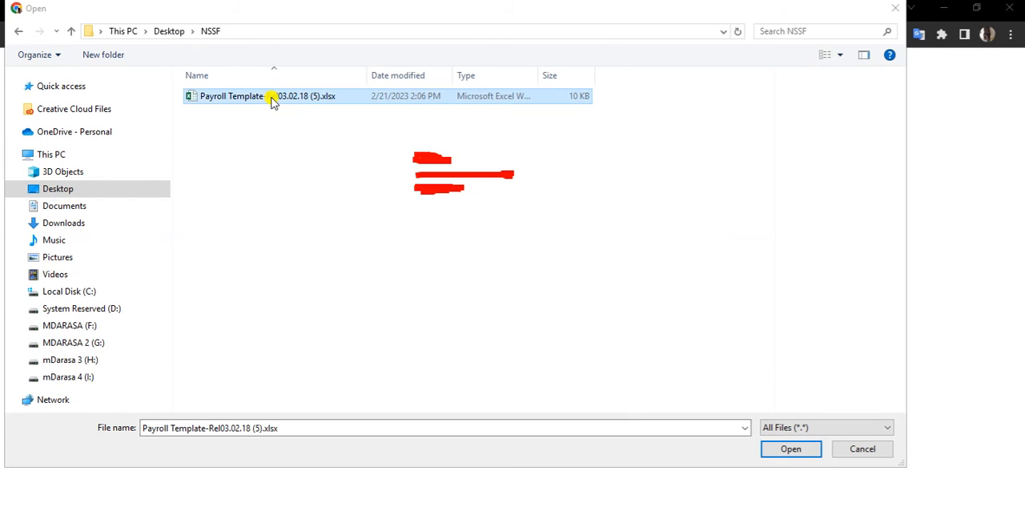
{"action": "key", "text": "alt+Tab"}
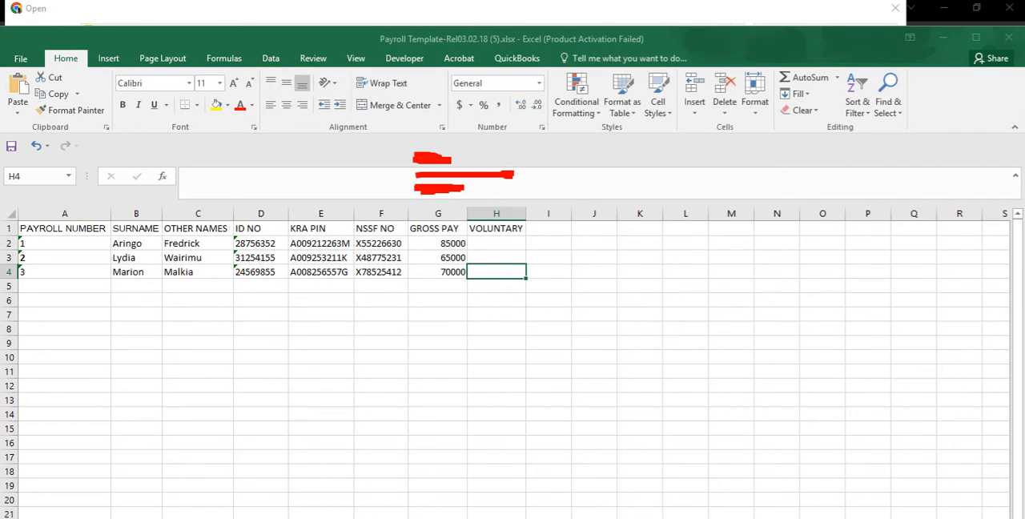
{"action": "key", "text": "alt+Tab"}
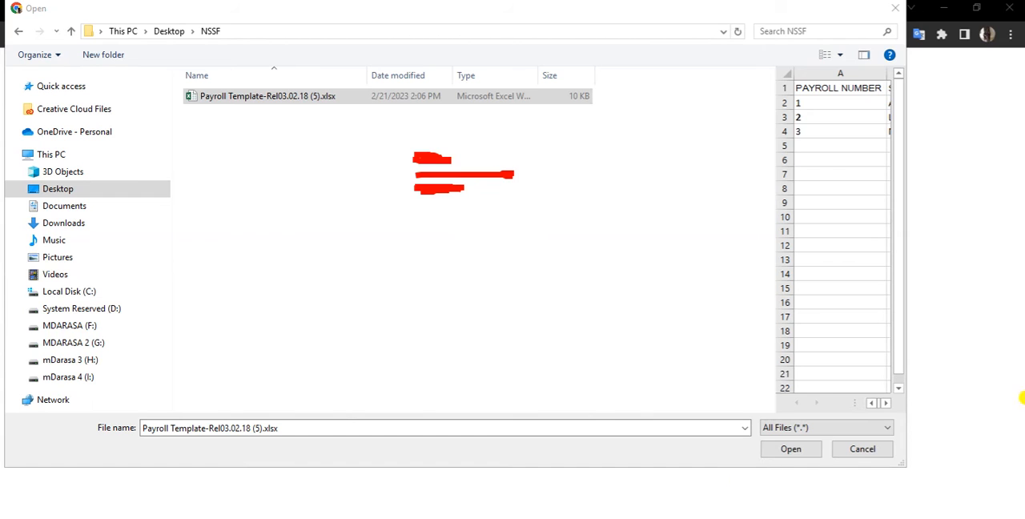
{"action": "left_click", "coordinate": [790, 450]}
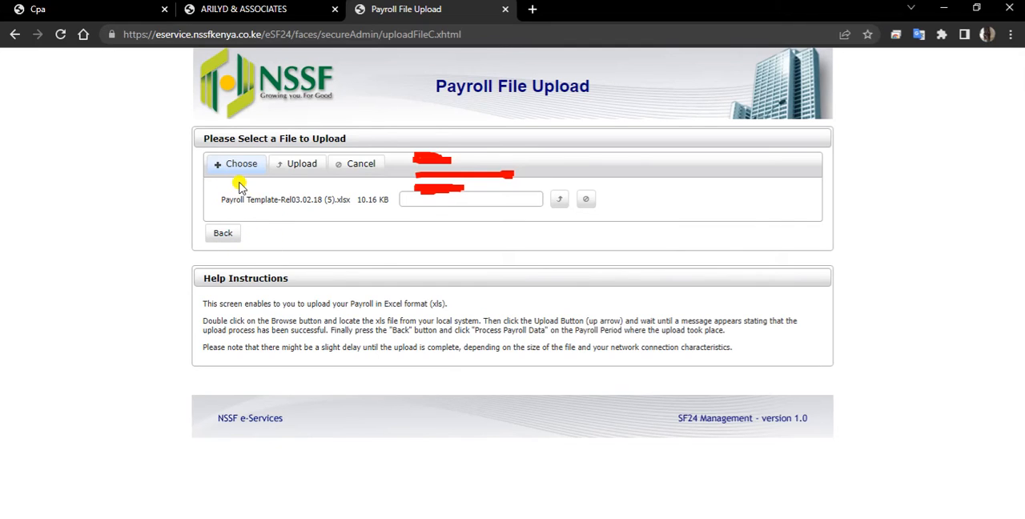
{"action": "left_click", "coordinate": [286, 175]}
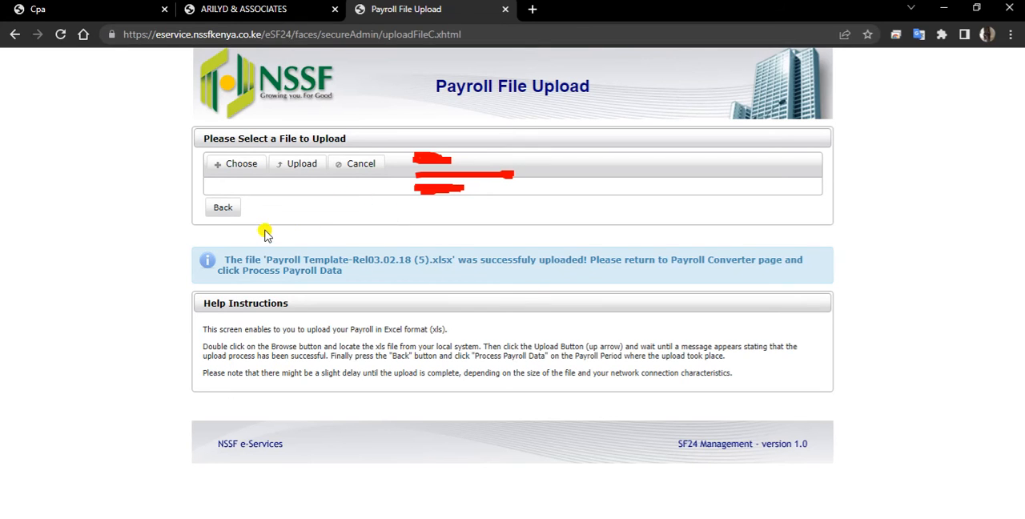
{"action": "left_click", "coordinate": [223, 211]}
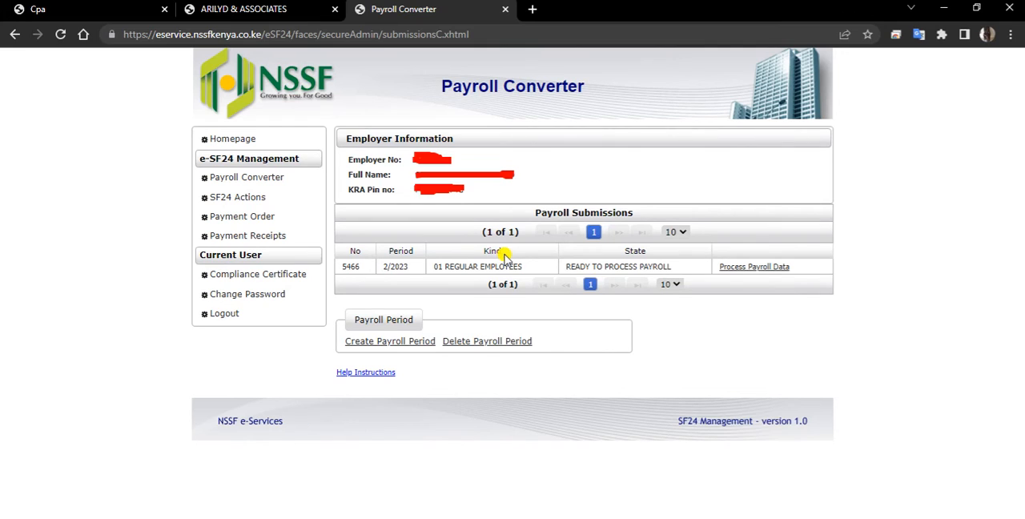
Step: Process the payroll data for the 2/2023 regular employees period and check its processing progress
{"action": "left_click", "coordinate": [748, 269]}
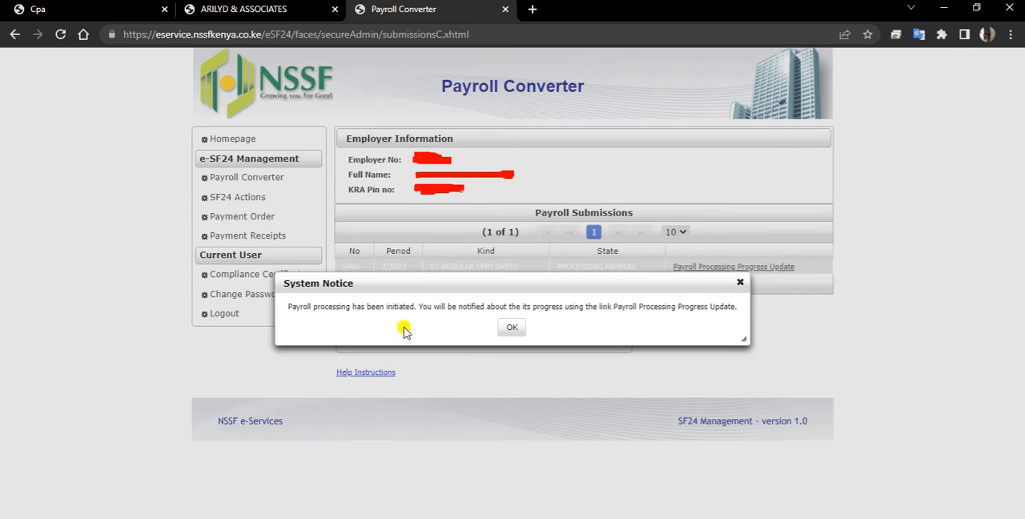
{"action": "left_click", "coordinate": [513, 328]}
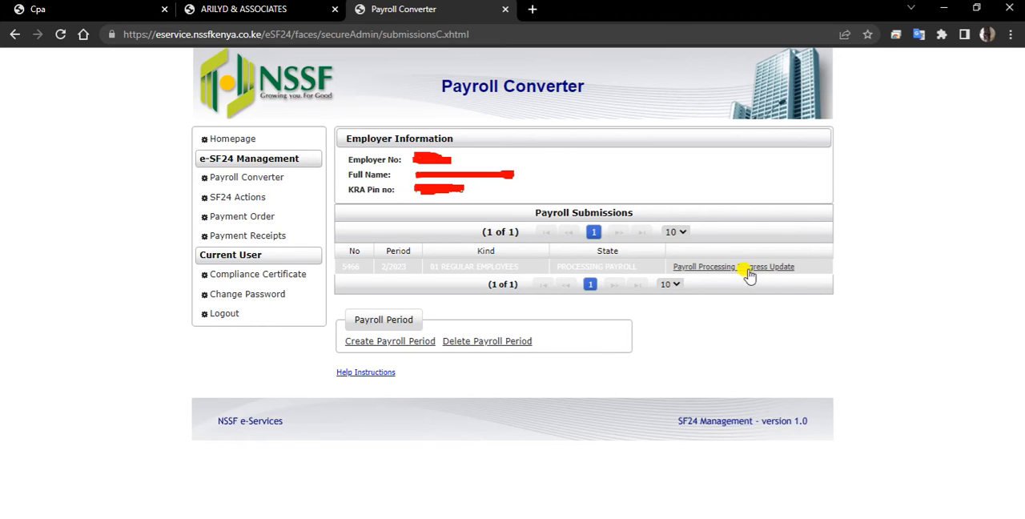
{"action": "left_click", "coordinate": [747, 271]}
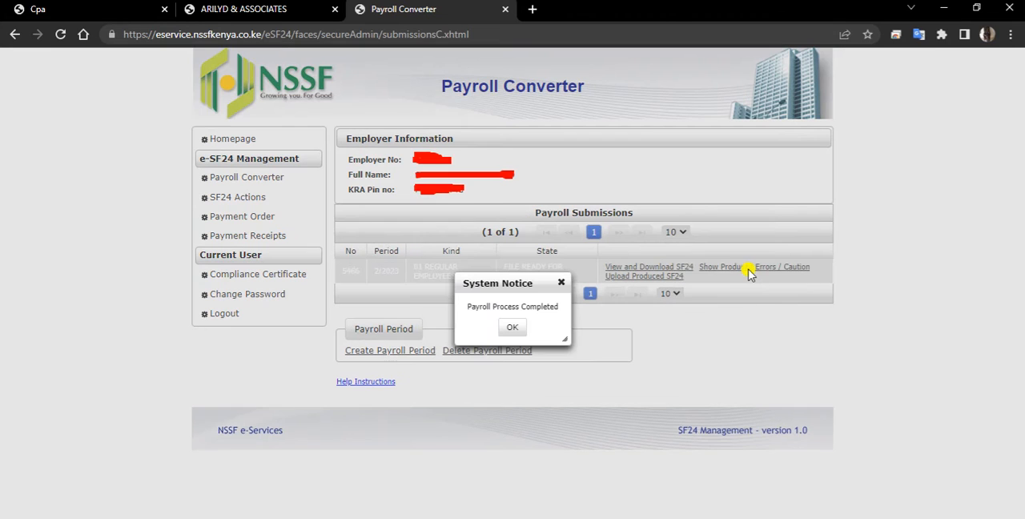
{"action": "left_click", "coordinate": [516, 331]}
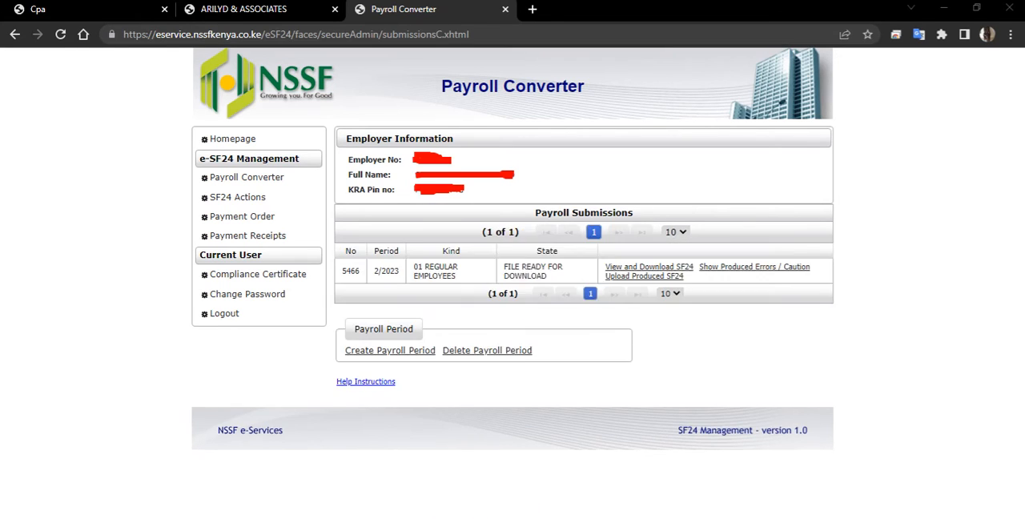
Step: Review the produced errors list and the SF24 contribution details for the 2/2023 period, returning to the Payroll Converter
{"action": "left_click", "coordinate": [756, 269]}
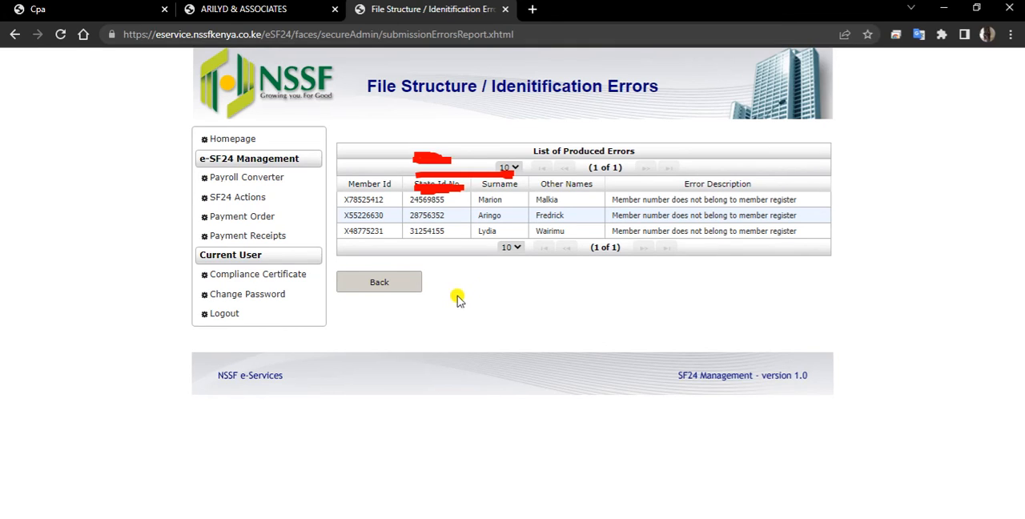
{"action": "left_click", "coordinate": [277, 181]}
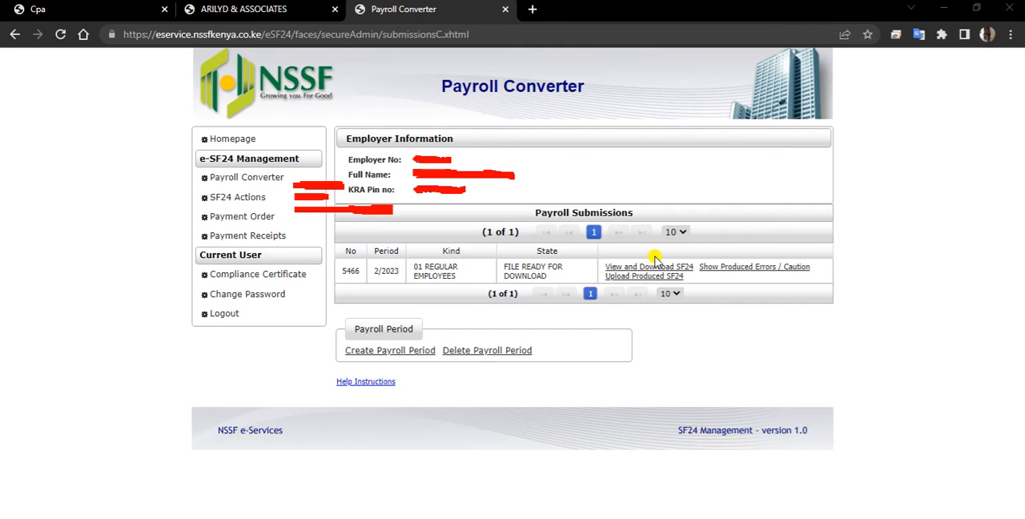
{"action": "left_click", "coordinate": [656, 269]}
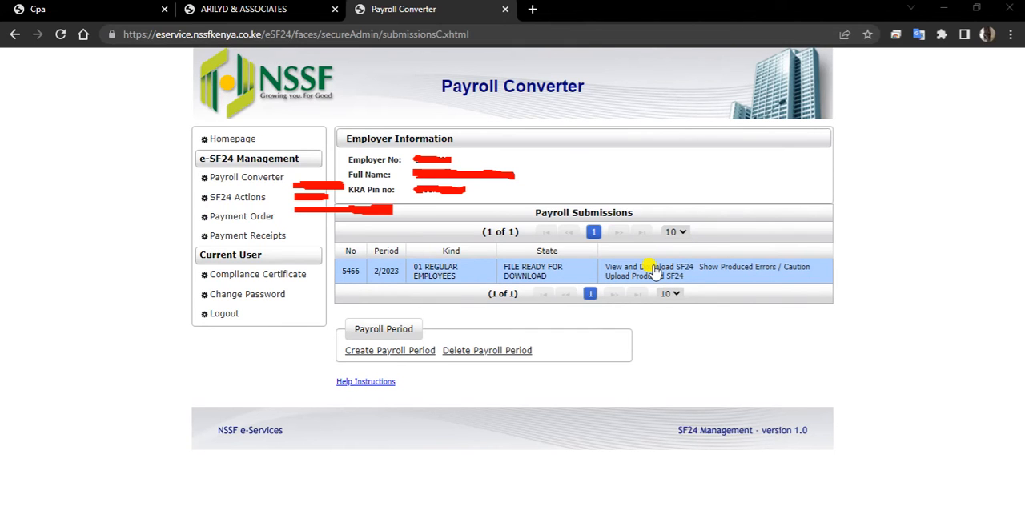
{"action": "left_click", "coordinate": [655, 269]}
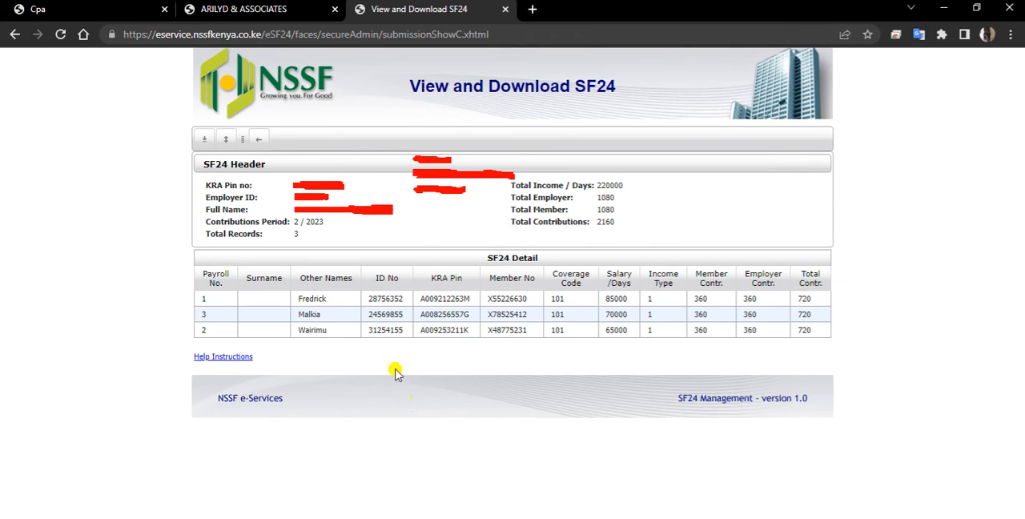
{"action": "left_click", "coordinate": [267, 147]}
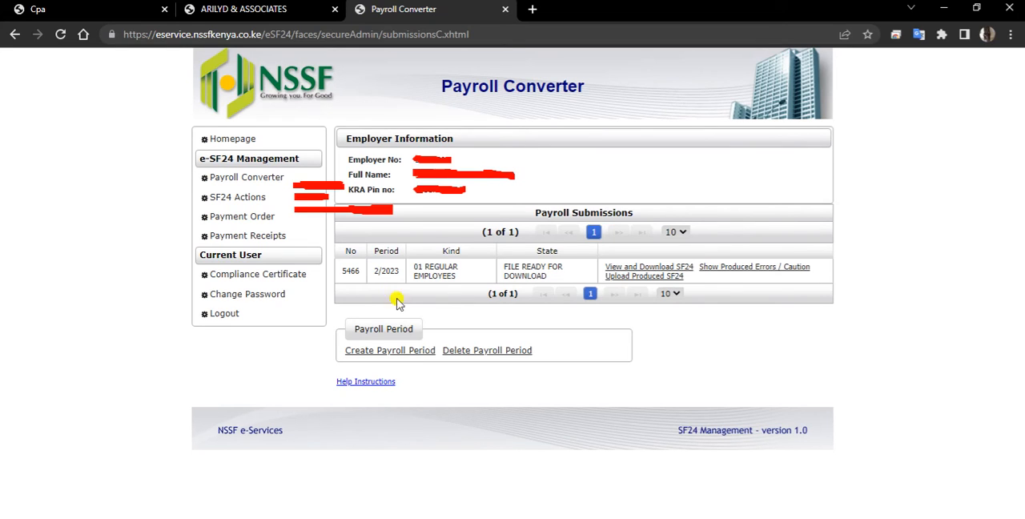
Step: Delete the 2/2023 regular employees payroll period
{"action": "left_click", "coordinate": [369, 273]}
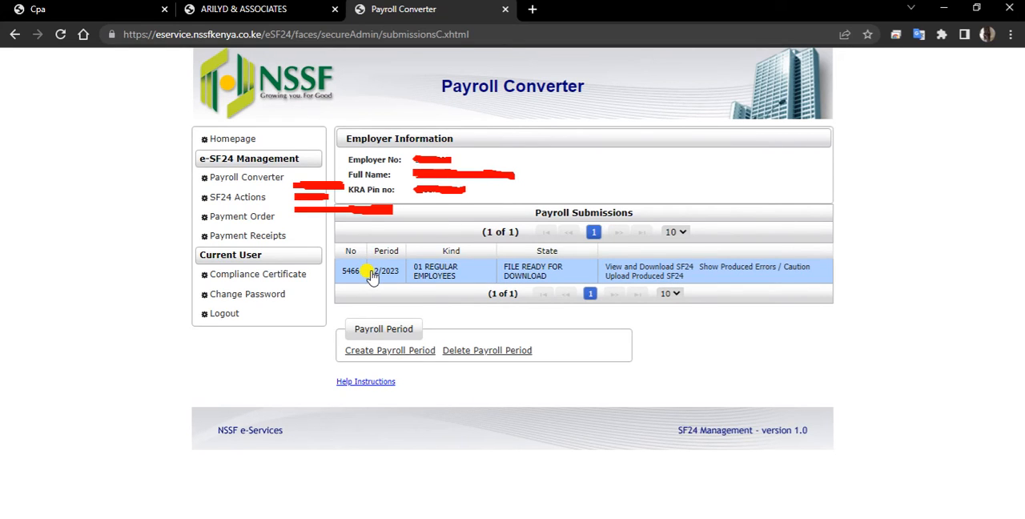
{"action": "left_click", "coordinate": [371, 274]}
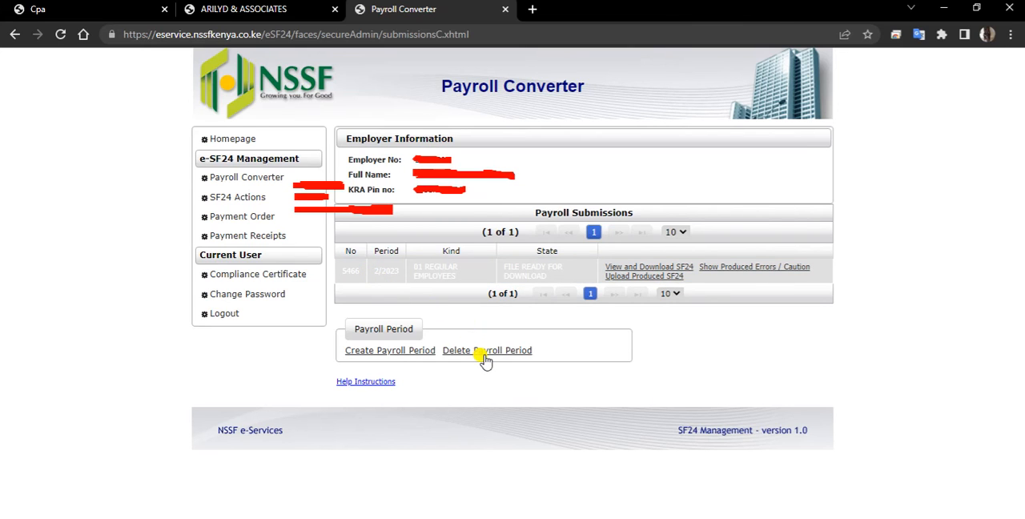
{"action": "left_click", "coordinate": [484, 357]}
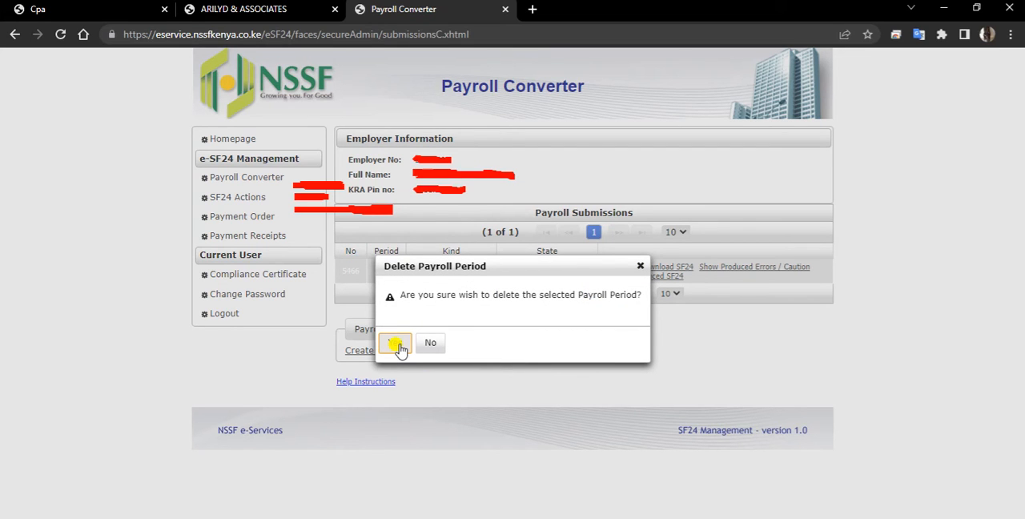
{"action": "left_click", "coordinate": [398, 345]}
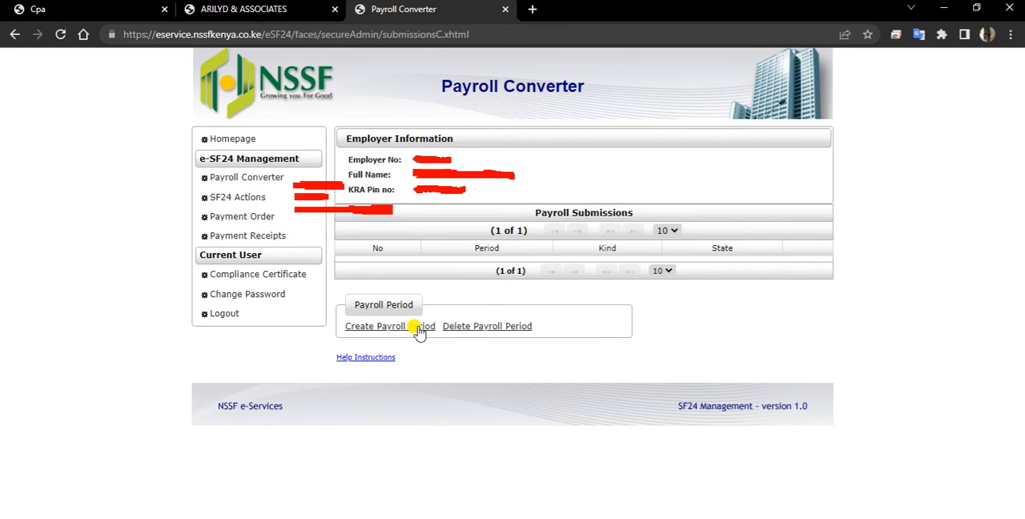
Step: Create a payroll period for 02/2023 with payroll type REGULAR EMPLOYEES and contribution type Tier 1 and Tier 2
{"action": "left_click", "coordinate": [420, 333]}
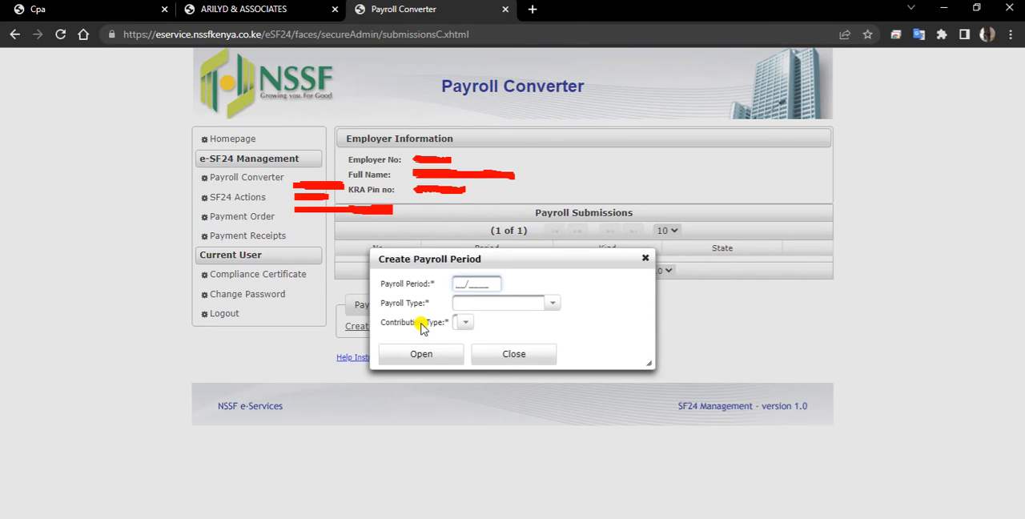
{"action": "type", "text": "022023"}
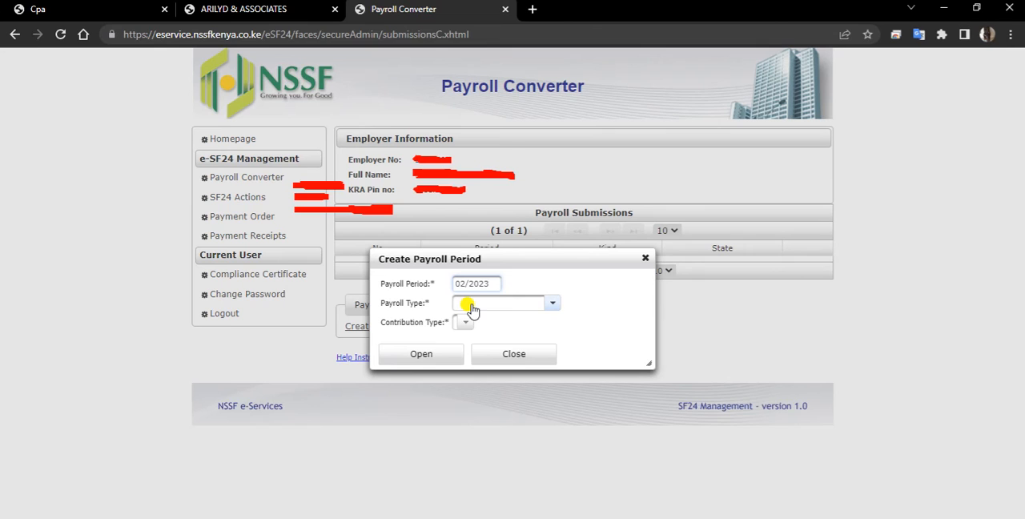
{"action": "left_click", "coordinate": [553, 304]}
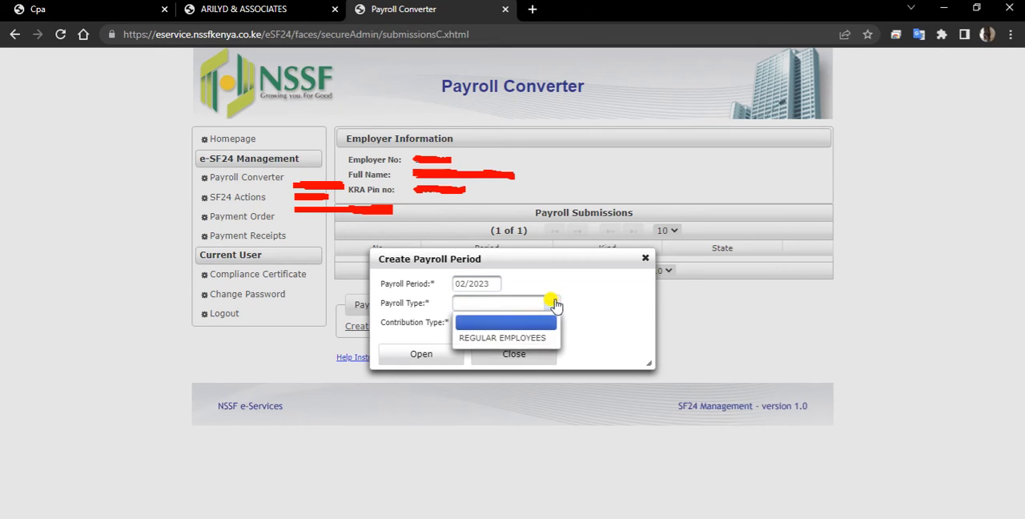
{"action": "left_click", "coordinate": [525, 339]}
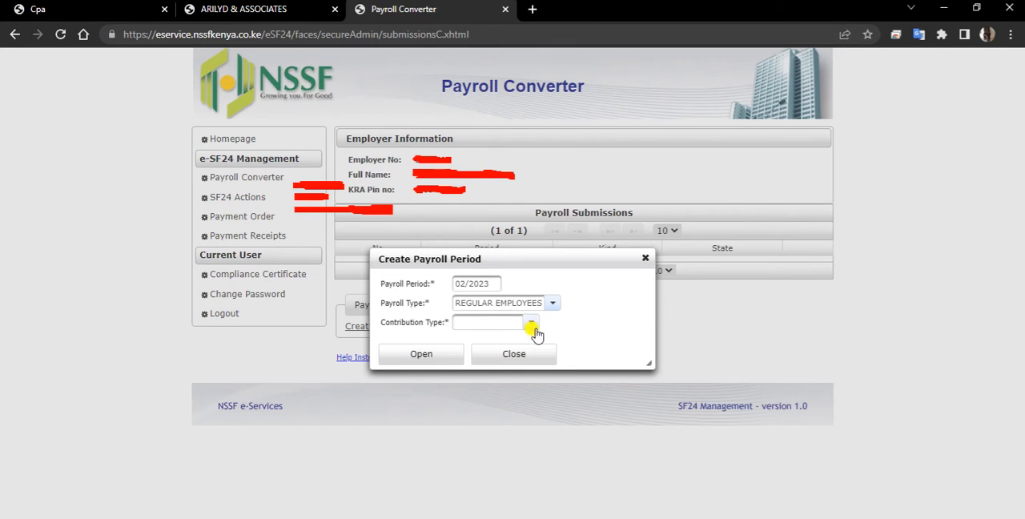
{"action": "left_click", "coordinate": [532, 323]}
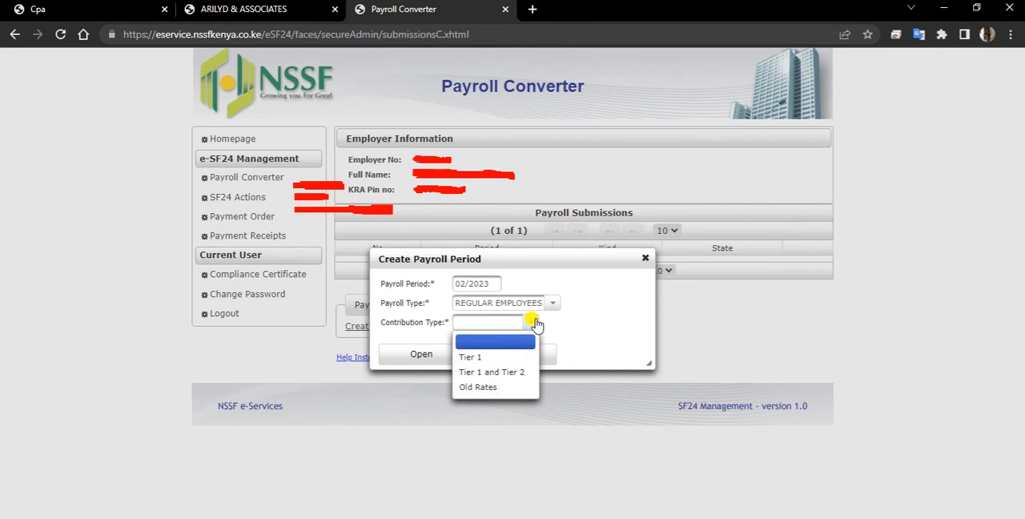
{"action": "left_click", "coordinate": [514, 374]}
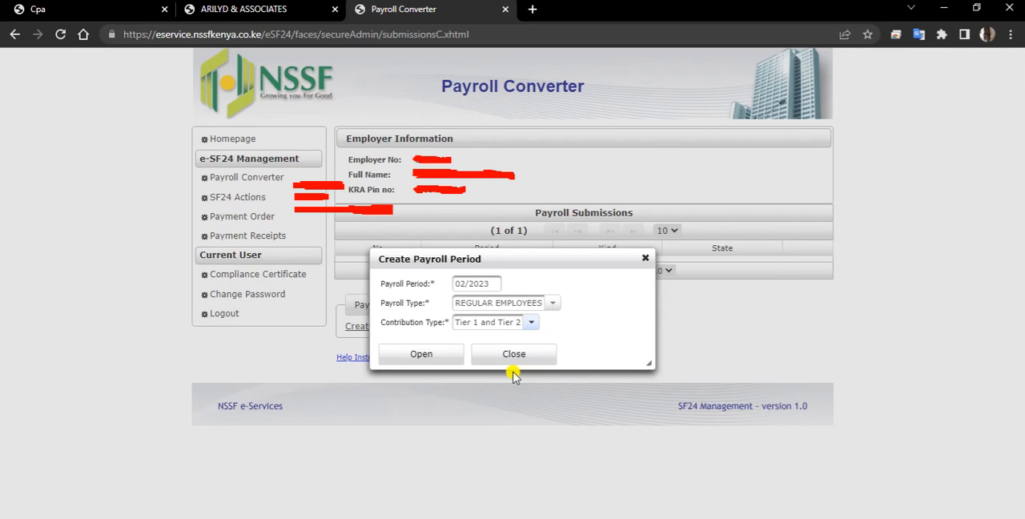
{"action": "left_click", "coordinate": [447, 359]}
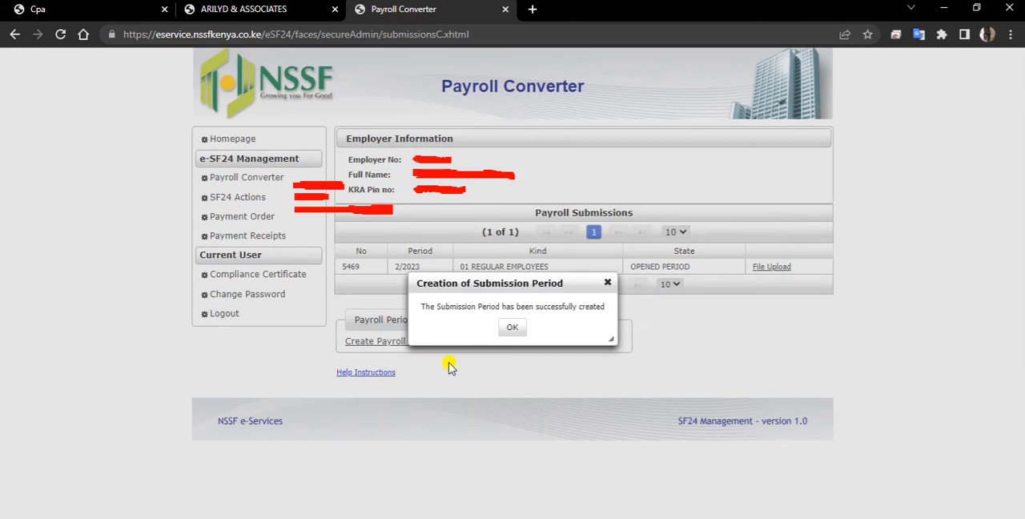
Step: Upload Payroll Template-Rel03.02.18 (5).xlsx to the 2/2023 regular employees payroll period and return to the Payroll Converter
{"action": "left_click", "coordinate": [513, 329]}
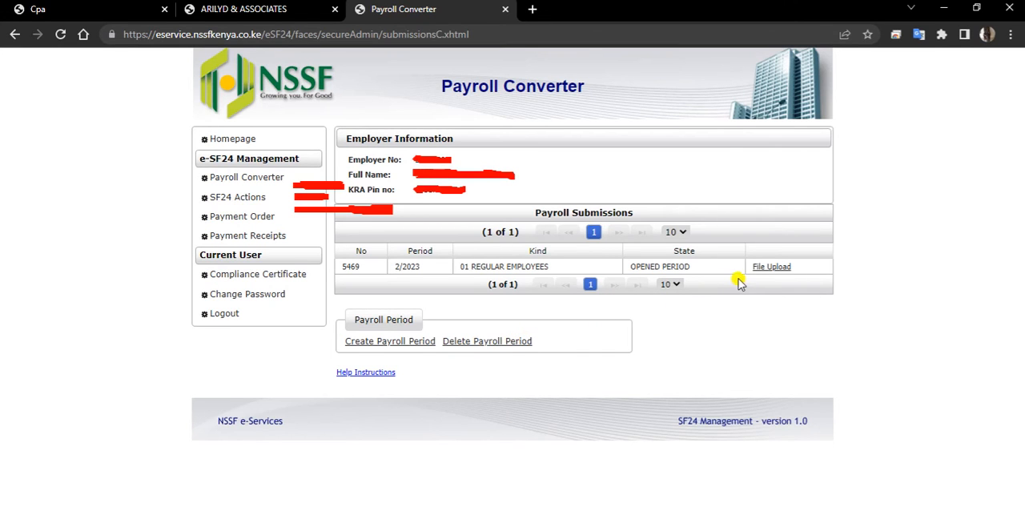
{"action": "left_click", "coordinate": [766, 274]}
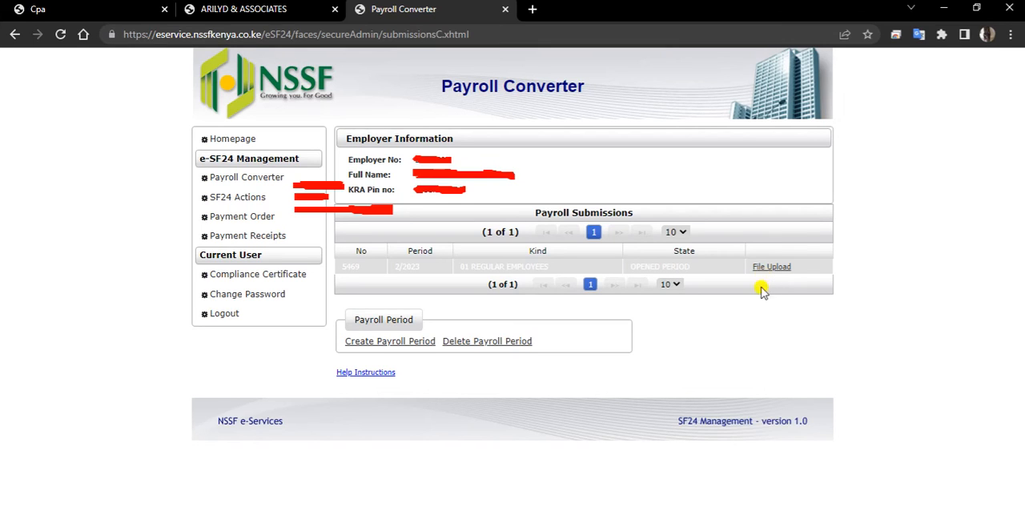
{"action": "left_click", "coordinate": [772, 268]}
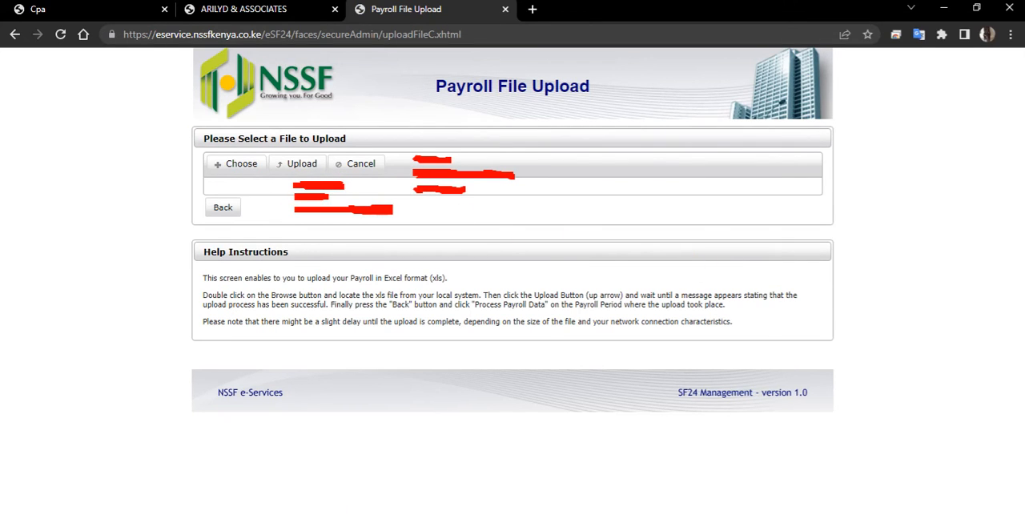
{"action": "left_click", "coordinate": [237, 164]}
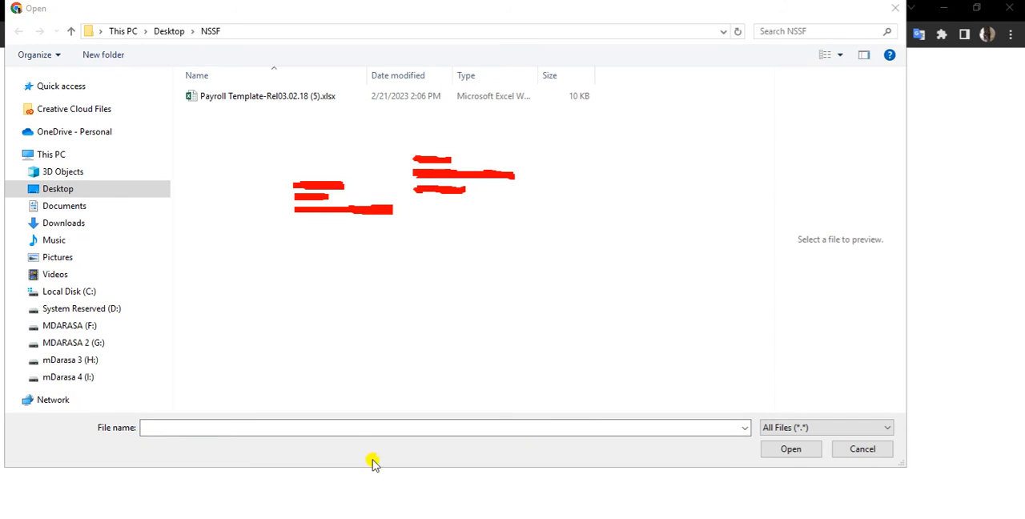
{"action": "left_click", "coordinate": [318, 104]}
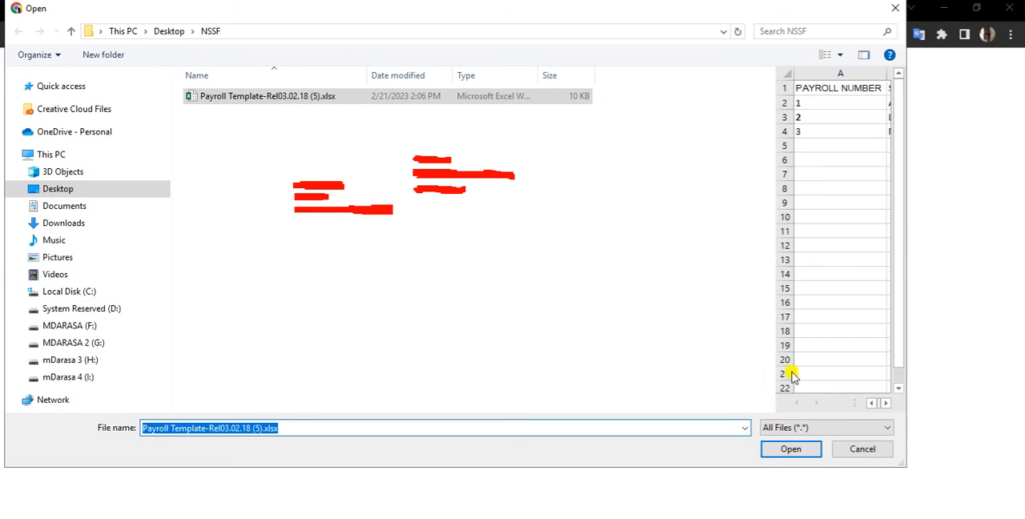
{"action": "left_click", "coordinate": [785, 451]}
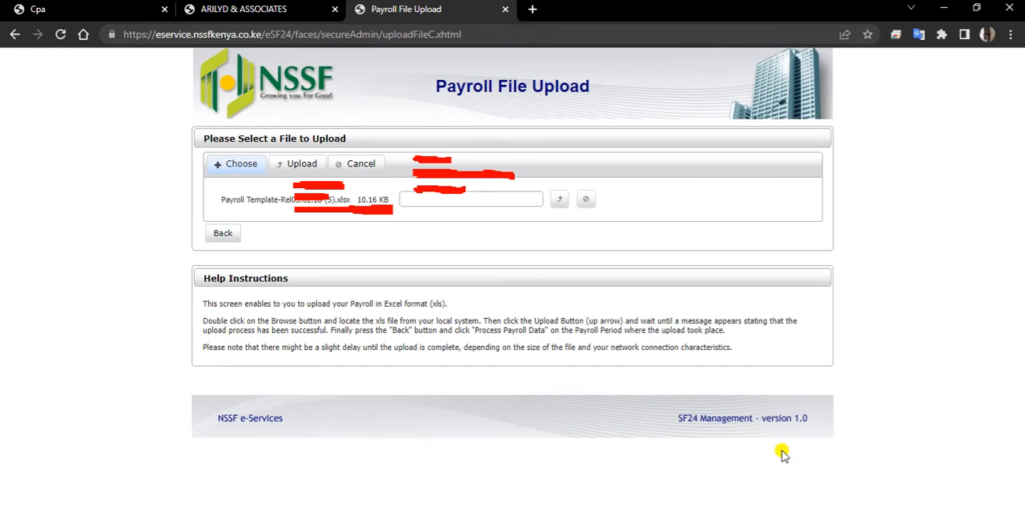
{"action": "left_click", "coordinate": [311, 167]}
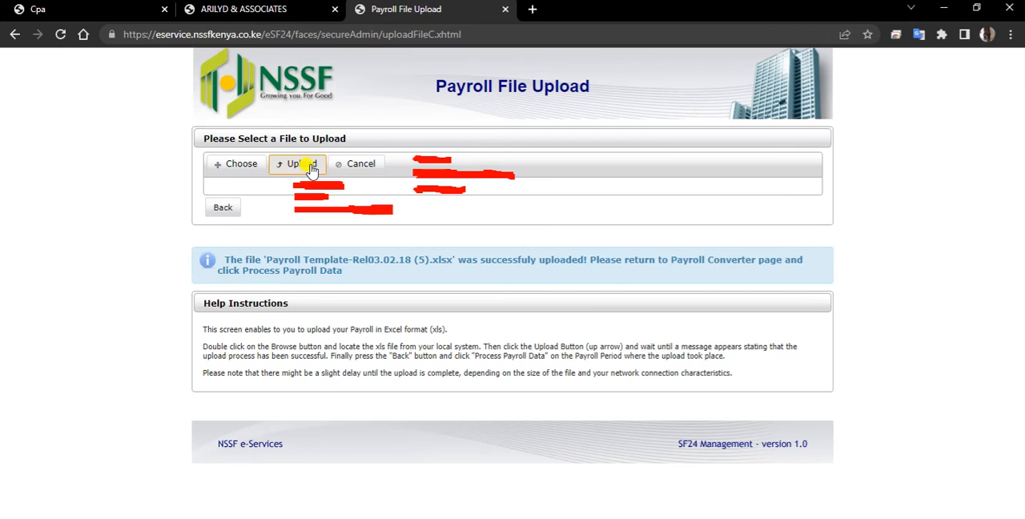
{"action": "left_click", "coordinate": [225, 207]}
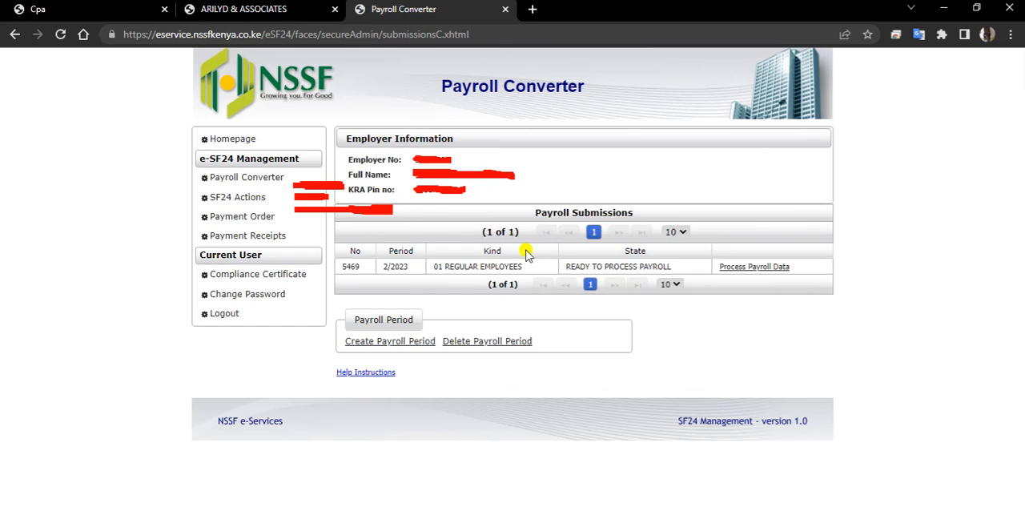
Step: Process the uploaded payroll data for the 2/2023 Tier 1 and Tier 2 period and update its processing progress until it finishes
{"action": "left_click", "coordinate": [753, 267]}
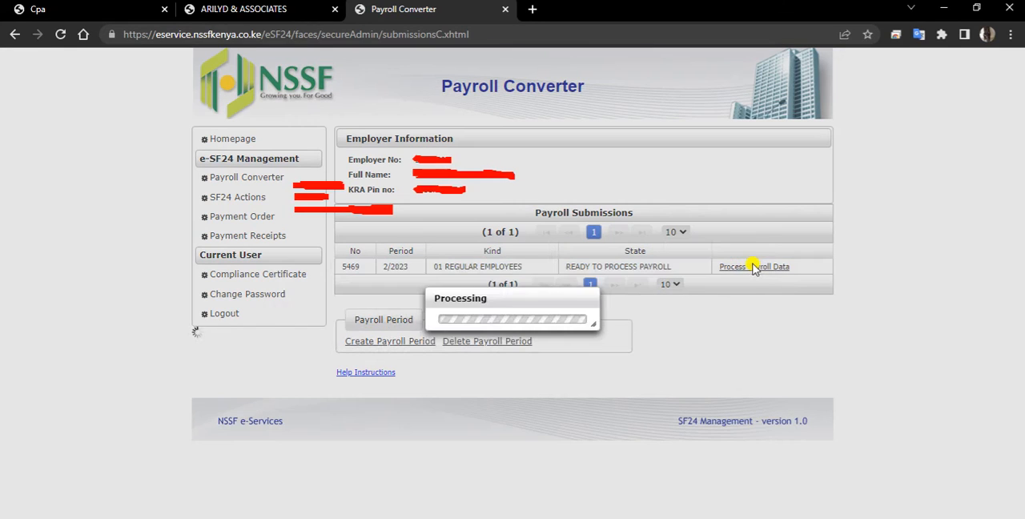
{"action": "left_click", "coordinate": [522, 327]}
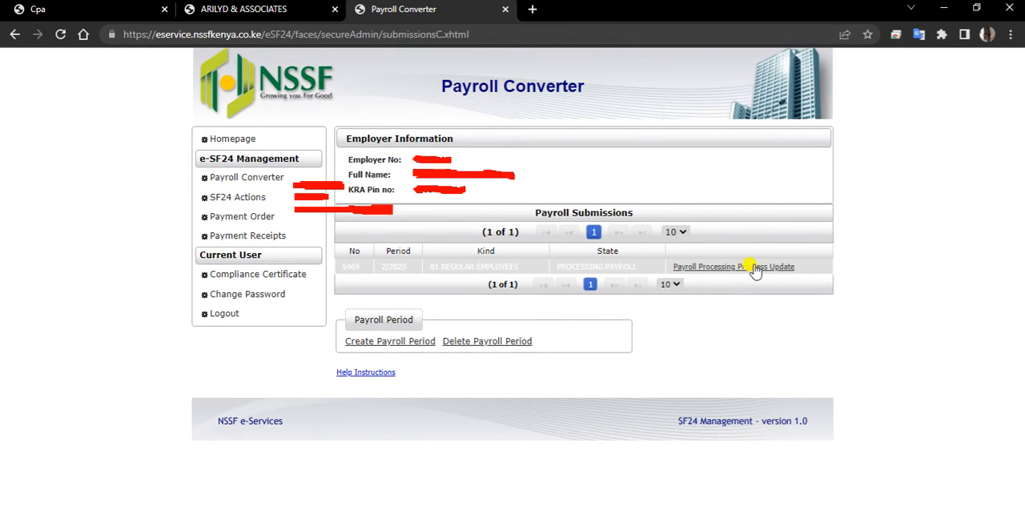
{"action": "left_click", "coordinate": [756, 269]}
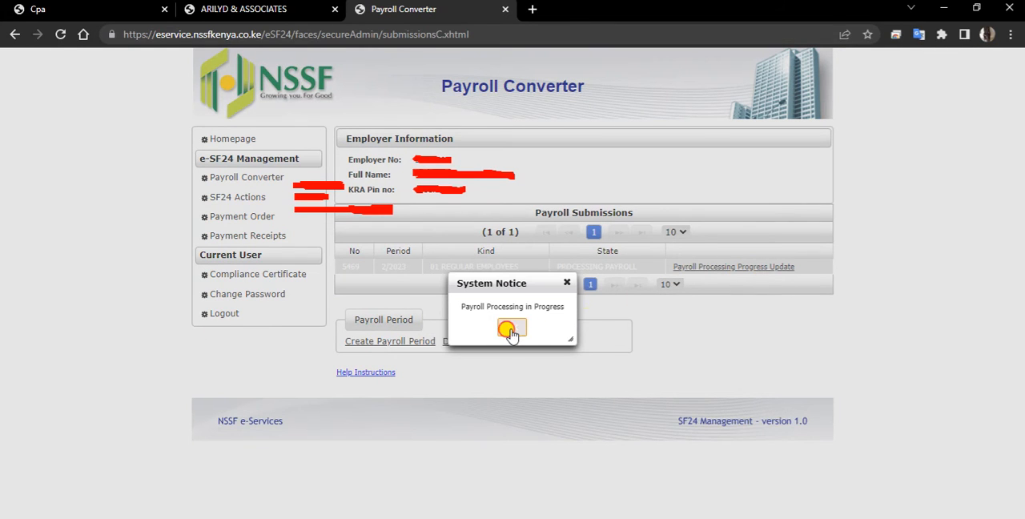
{"action": "left_click", "coordinate": [510, 329]}
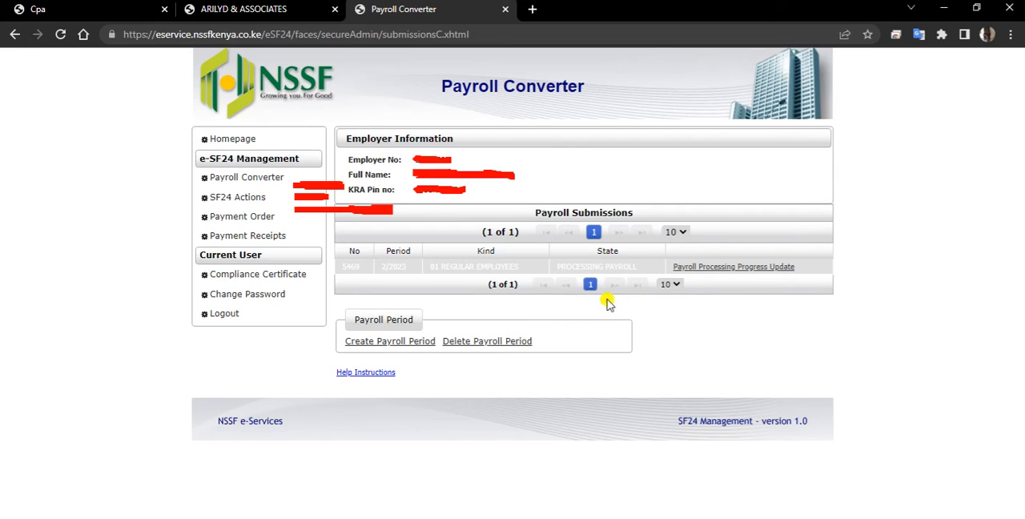
{"action": "left_click", "coordinate": [757, 270]}
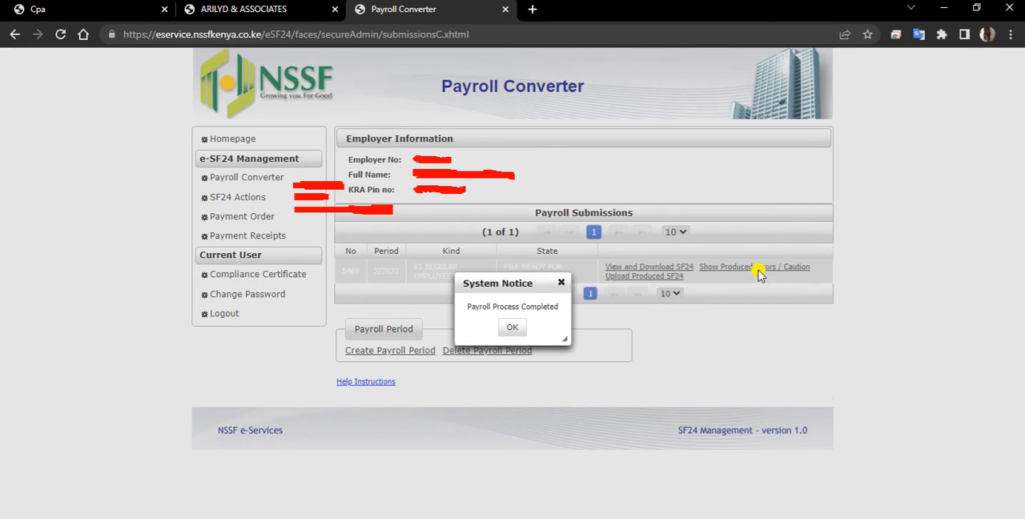
{"action": "left_click", "coordinate": [521, 328]}
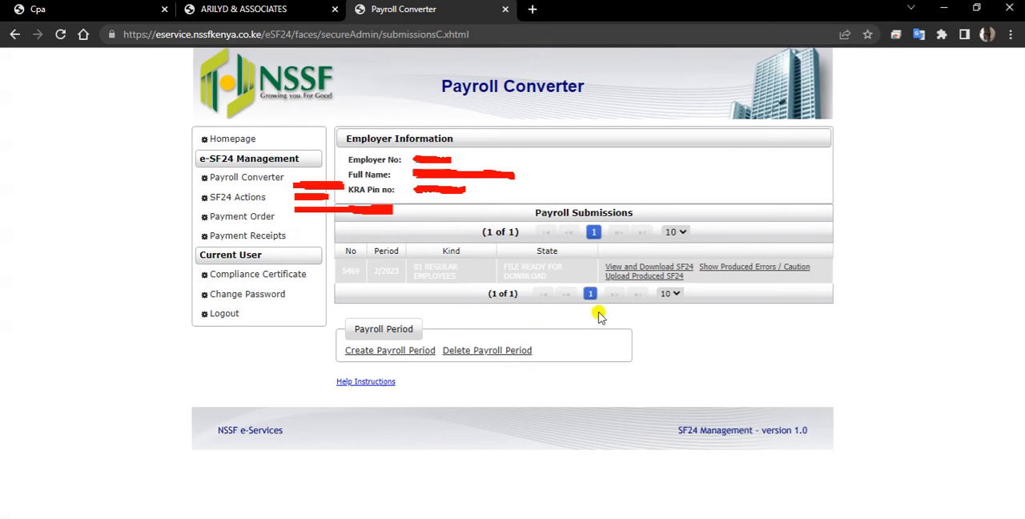
Step: Review the SF24 contribution details for the 2/2023 payroll, and select the 2/2023 submission in SF24 Management
{"action": "left_click", "coordinate": [647, 270]}
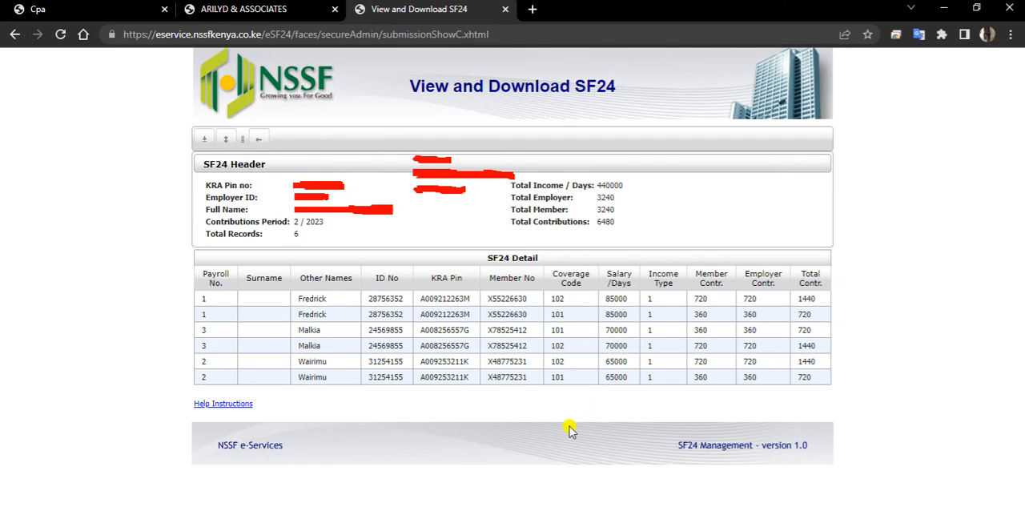
{"action": "left_click", "coordinate": [256, 146]}
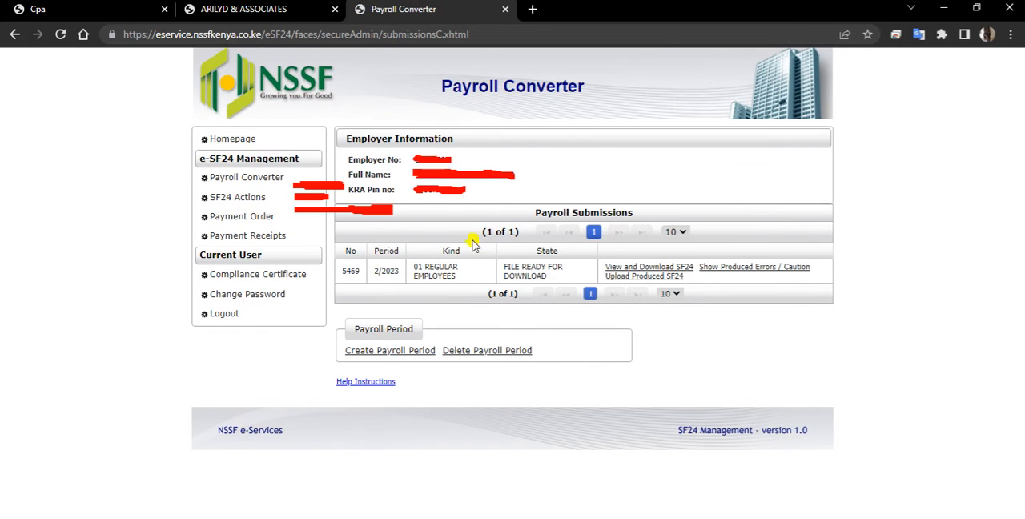
{"action": "left_click", "coordinate": [649, 267]}
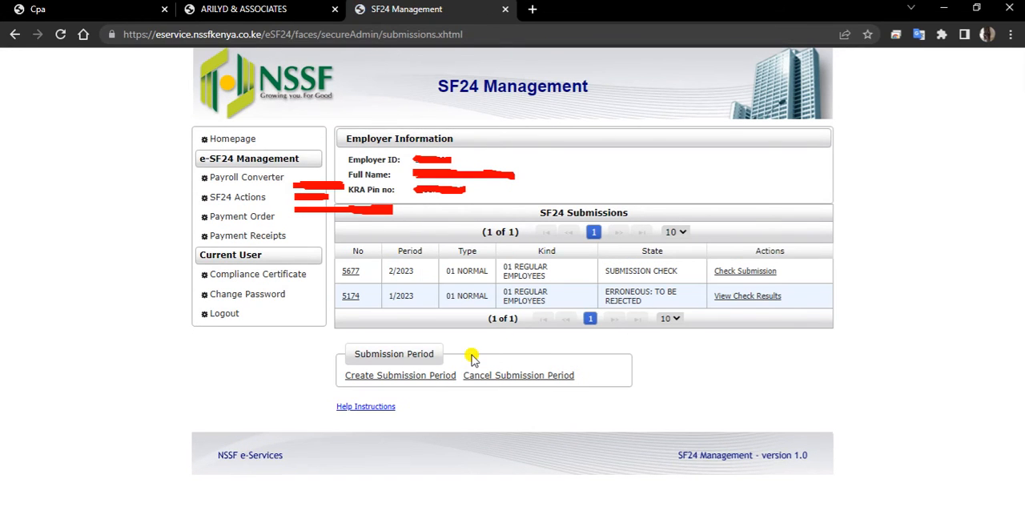
{"action": "left_click", "coordinate": [531, 277]}
{"action": "left_click", "coordinate": [428, 377]}
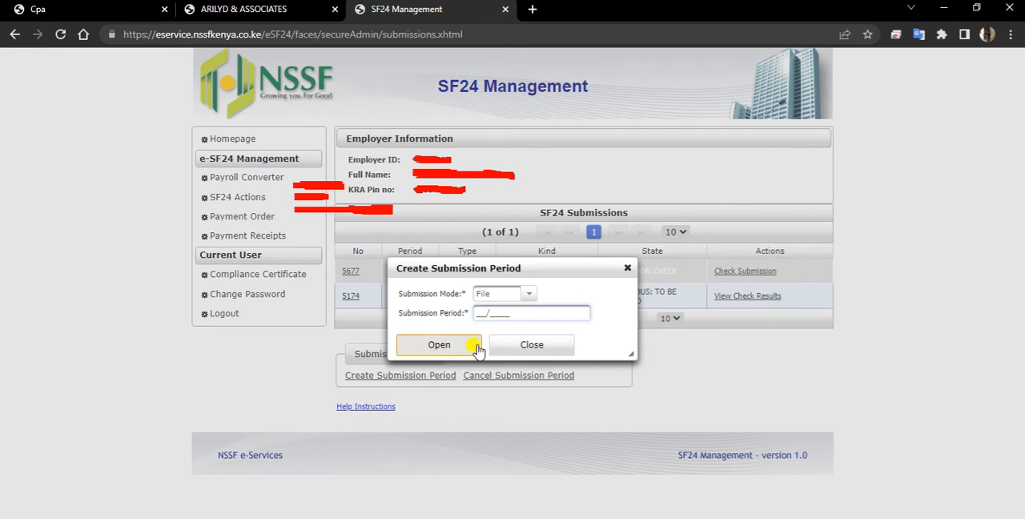
{"action": "left_click", "coordinate": [530, 347]}
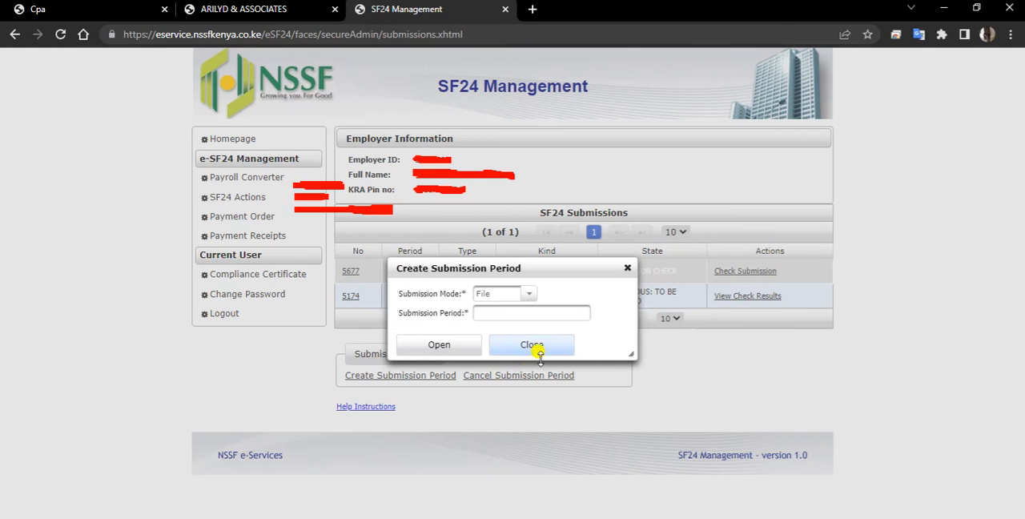
{"action": "left_click", "coordinate": [546, 349]}
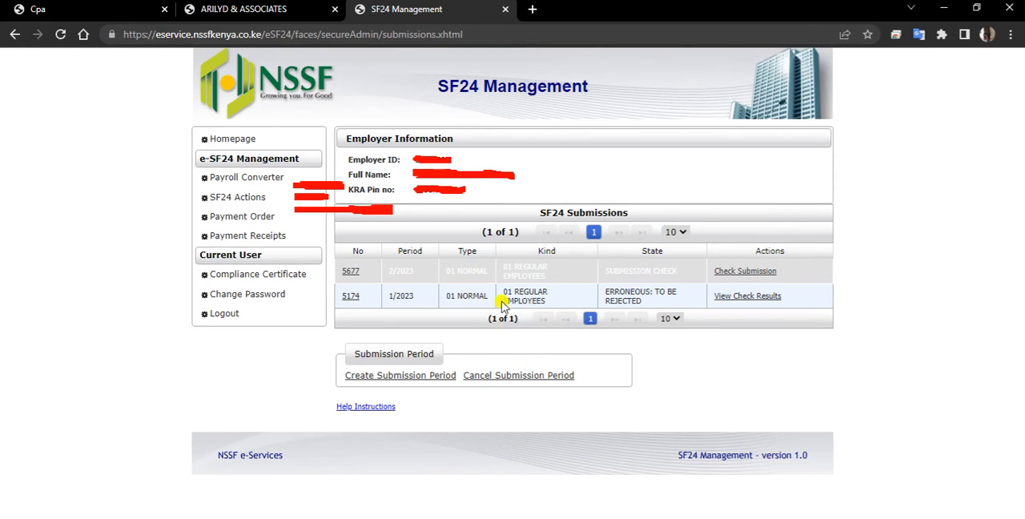
Step: Cancel the 2/2023 and 1/2023 regular employees submission periods in SF24 Management
{"action": "left_click", "coordinate": [480, 378]}
{"action": "left_click", "coordinate": [385, 344]}
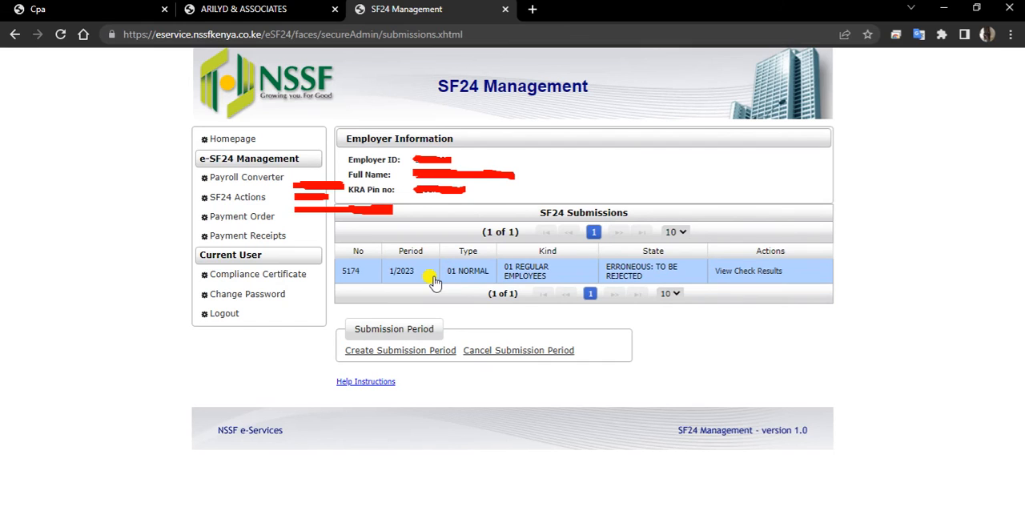
{"action": "left_click", "coordinate": [494, 353]}
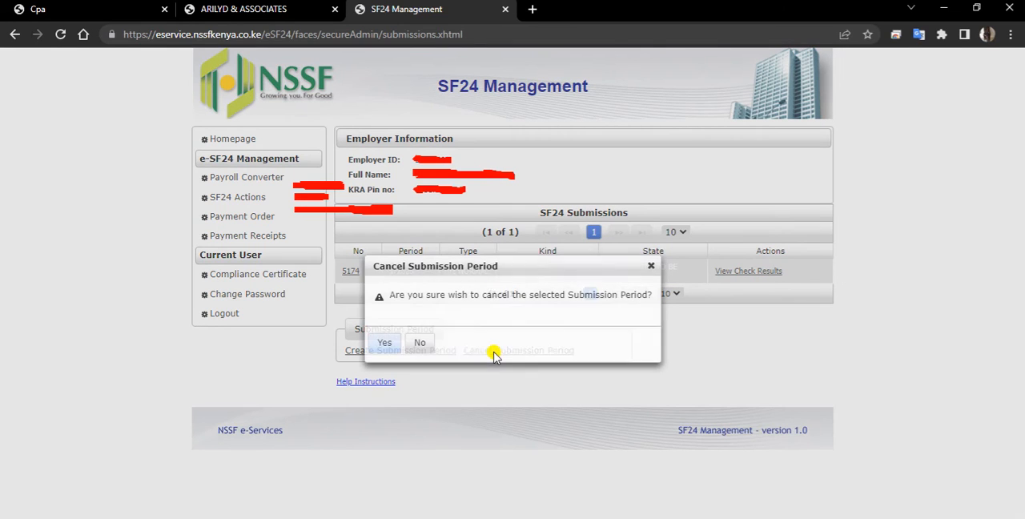
{"action": "left_click", "coordinate": [391, 344]}
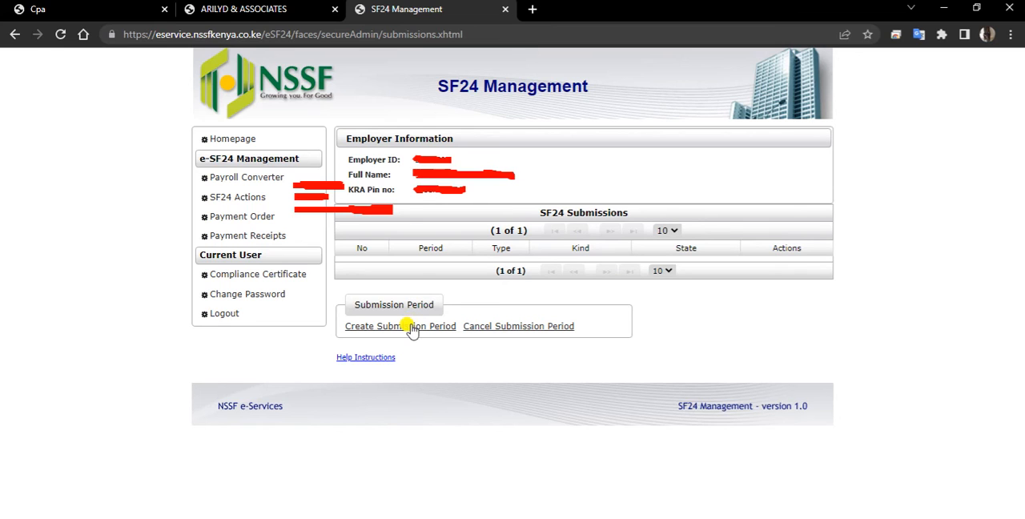
Step: Create an SF24 submission period for 02/2023 with submission mode File and submission type REGULAR EMPLOYEES
{"action": "left_click", "coordinate": [410, 328]}
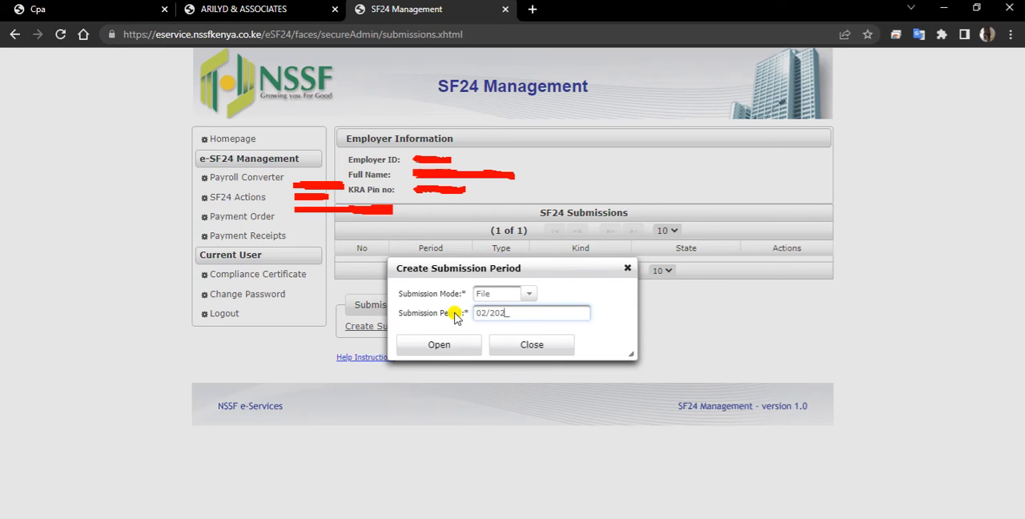
{"action": "left_click", "coordinate": [440, 342]}
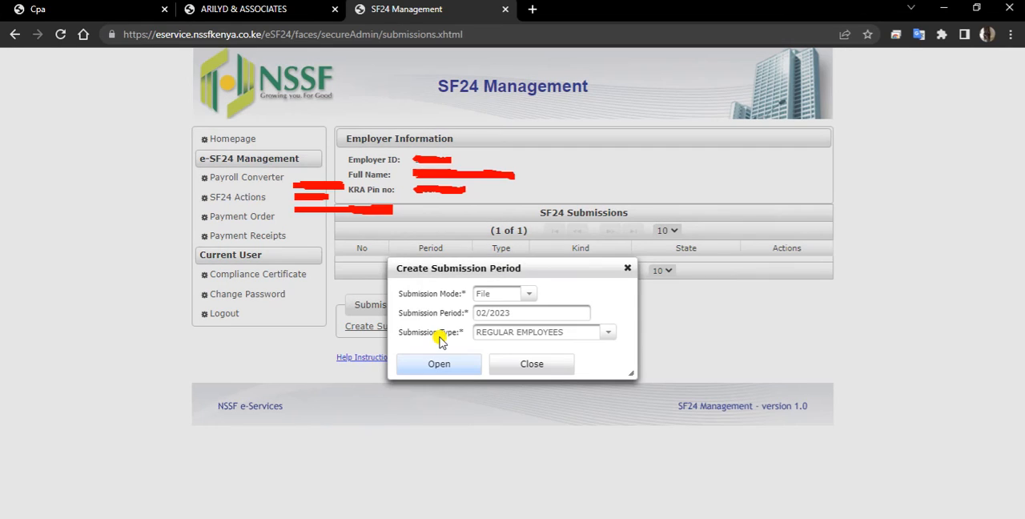
{"action": "left_click", "coordinate": [596, 336]}
{"action": "left_click", "coordinate": [441, 369]}
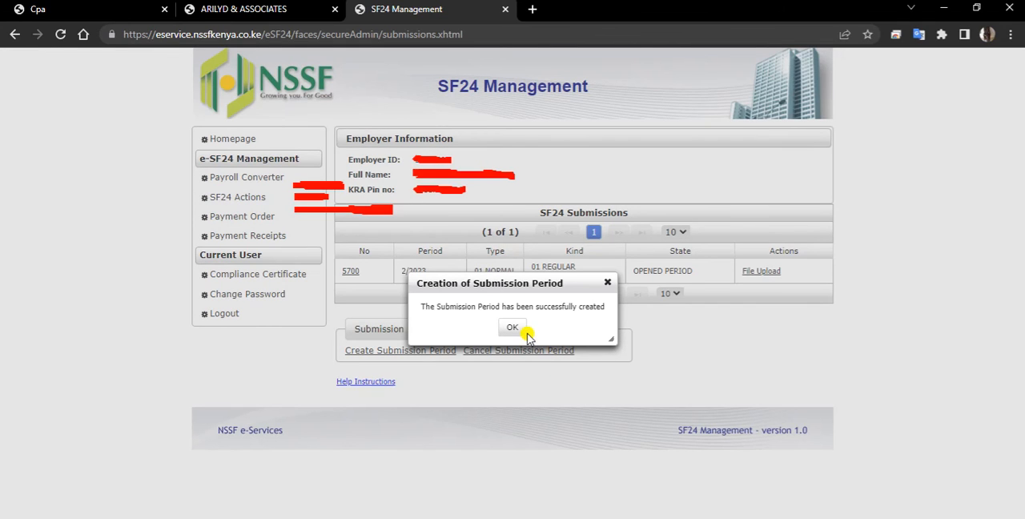
{"action": "left_click", "coordinate": [521, 328]}
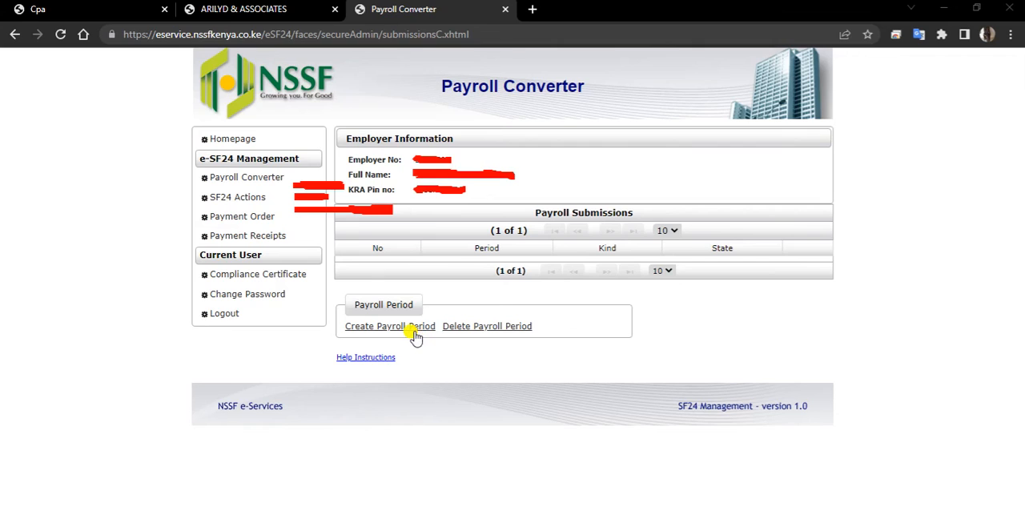
Step: Create a payroll period for 02/2023 in the Payroll Converter with payroll type REGULAR EMPLOYEES and contribution type Old Rates
{"action": "left_click", "coordinate": [414, 329]}
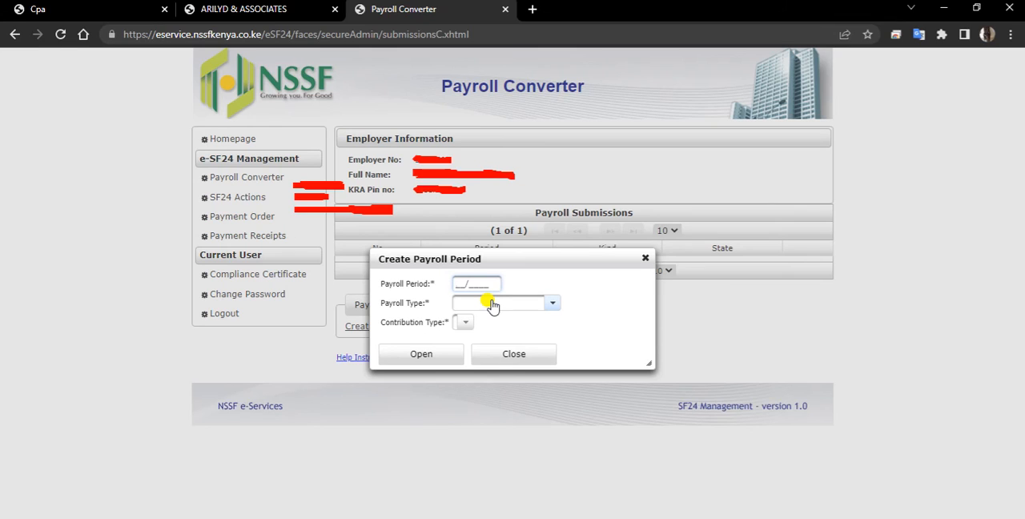
{"action": "type", "text": "02/2023"}
{"action": "left_click", "coordinate": [551, 305]}
{"action": "left_click", "coordinate": [520, 339]}
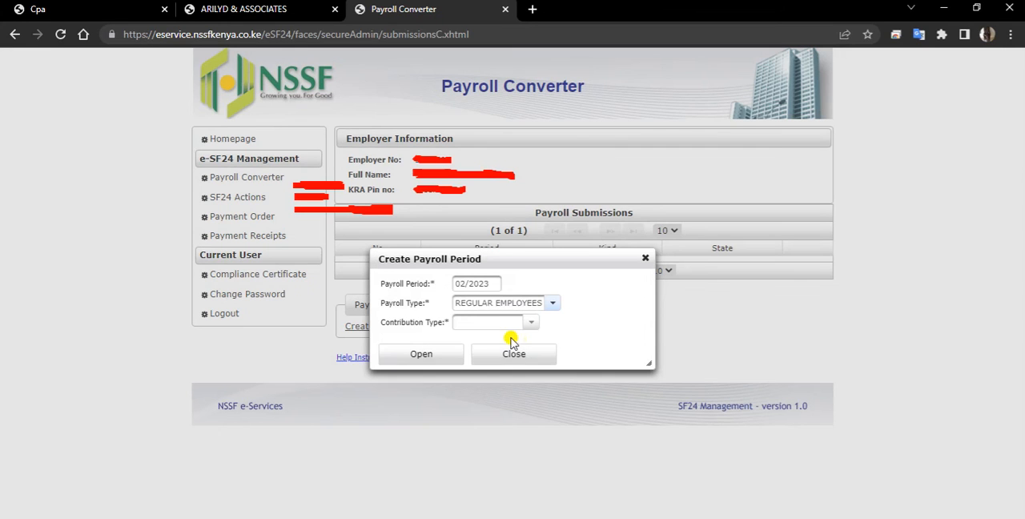
{"action": "left_click", "coordinate": [531, 324]}
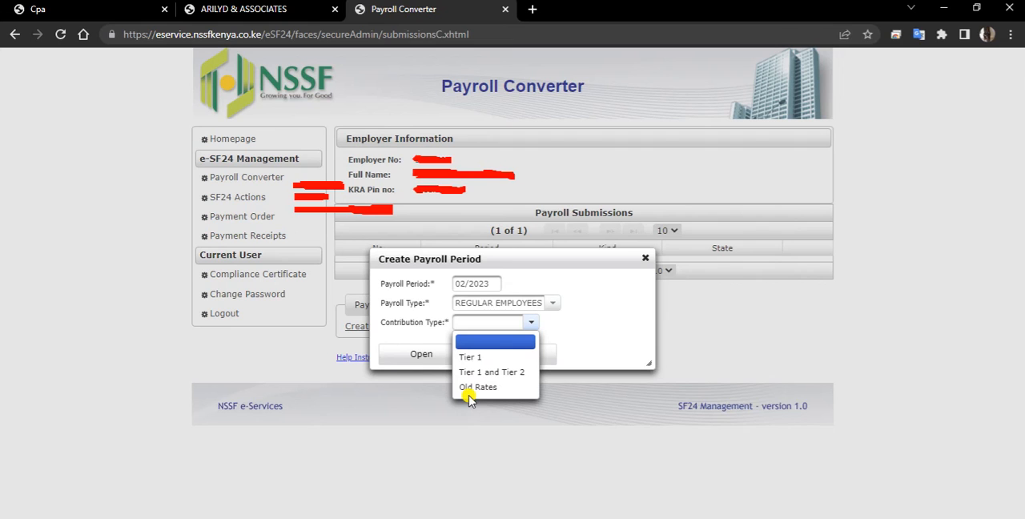
{"action": "left_click", "coordinate": [471, 388]}
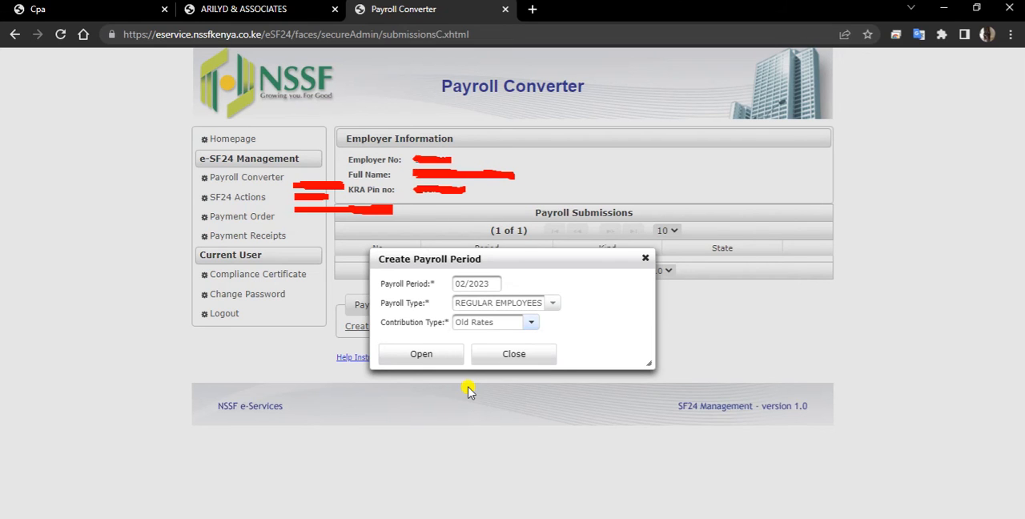
{"action": "left_click", "coordinate": [433, 363]}
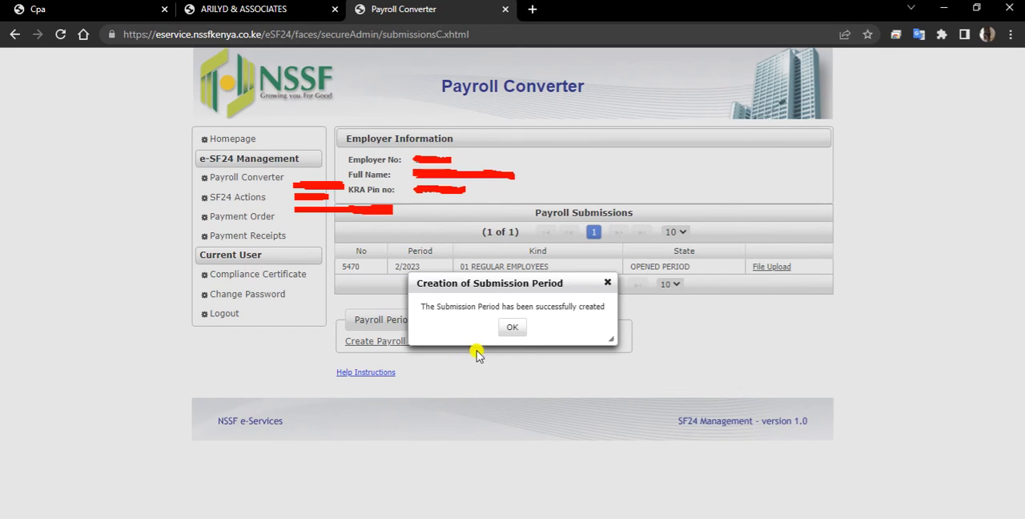
{"action": "left_click", "coordinate": [513, 329]}
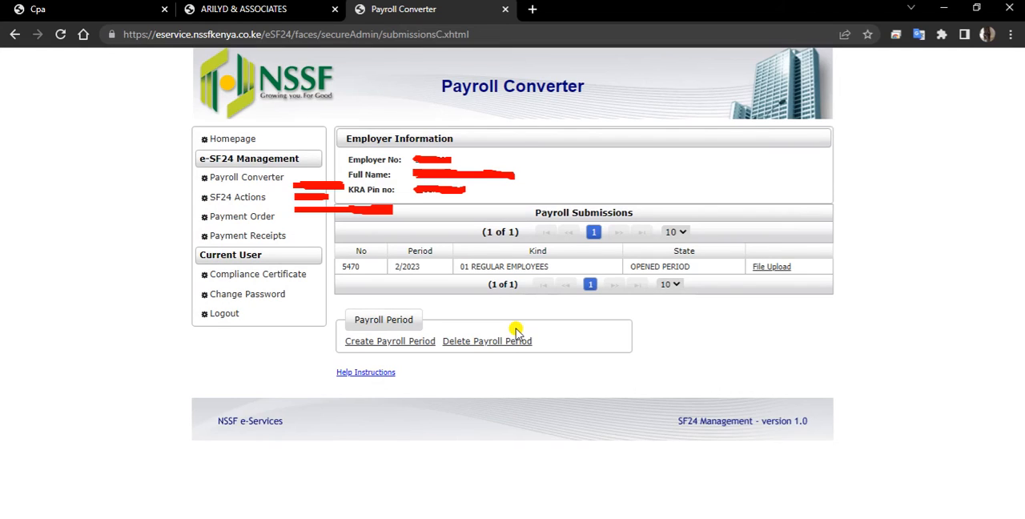
Step: Upload Payroll Template-Rel03.02.18 (5).xlsx from the NSSF folder to the 2/2023 payroll period, and return to the Payroll Converter
{"action": "left_click", "coordinate": [774, 268]}
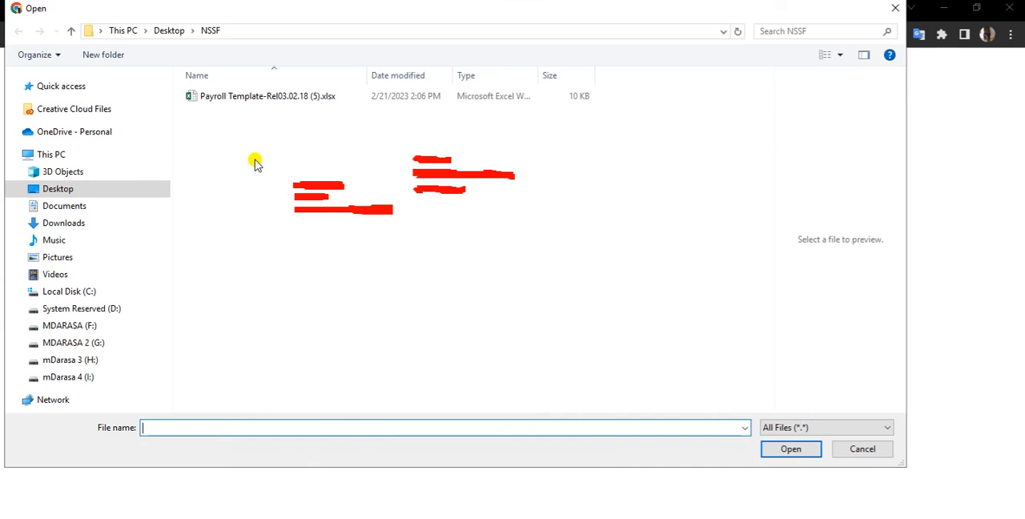
{"action": "left_click", "coordinate": [268, 107]}
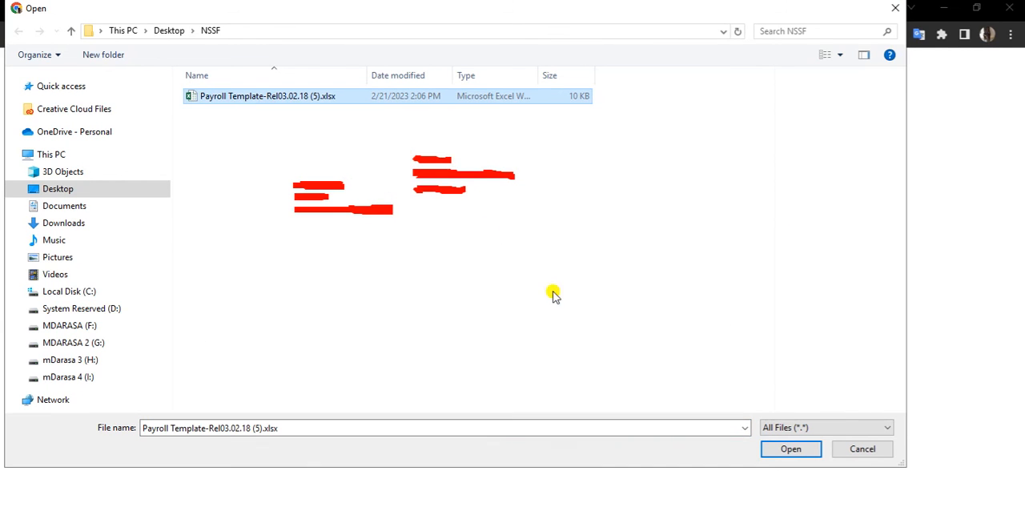
{"action": "left_click", "coordinate": [789, 449]}
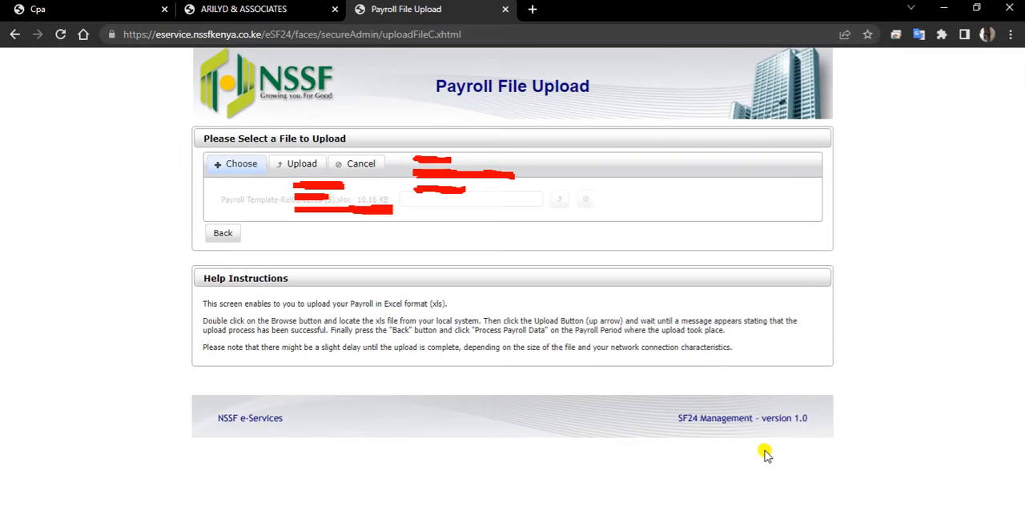
{"action": "left_click", "coordinate": [295, 164]}
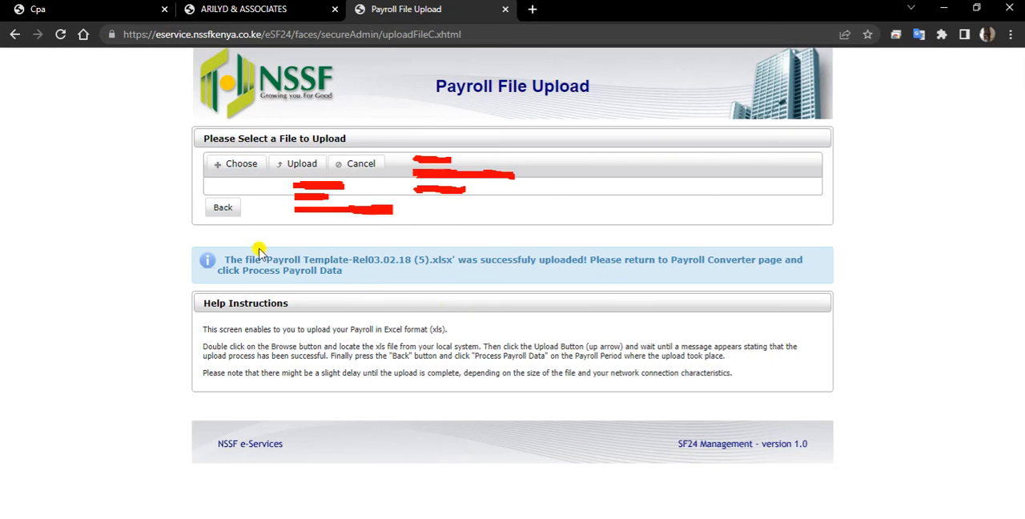
{"action": "left_click", "coordinate": [226, 213]}
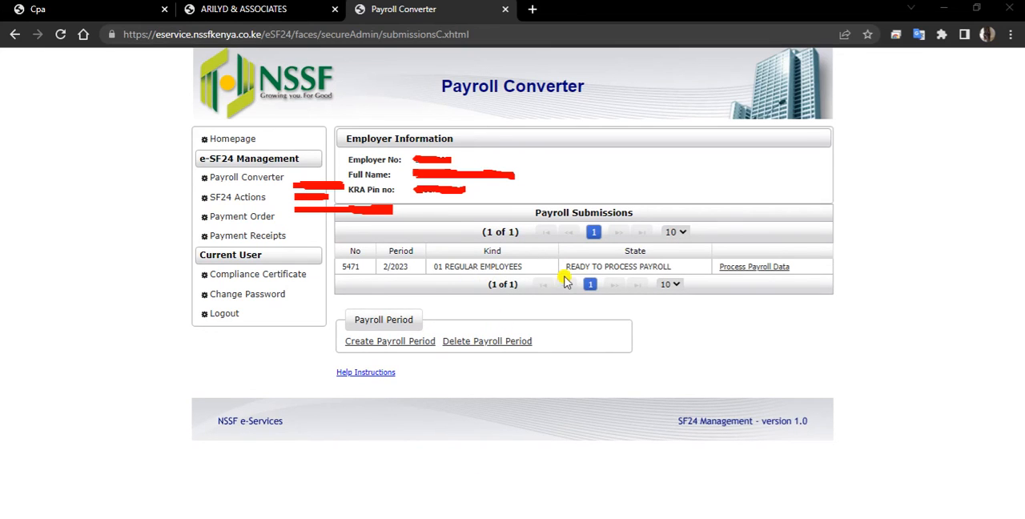
Step: Process the payroll data of the first-listed 2/2023 REGULAR EMPLOYEES submission, and check its processing progress
{"action": "left_click", "coordinate": [744, 271]}
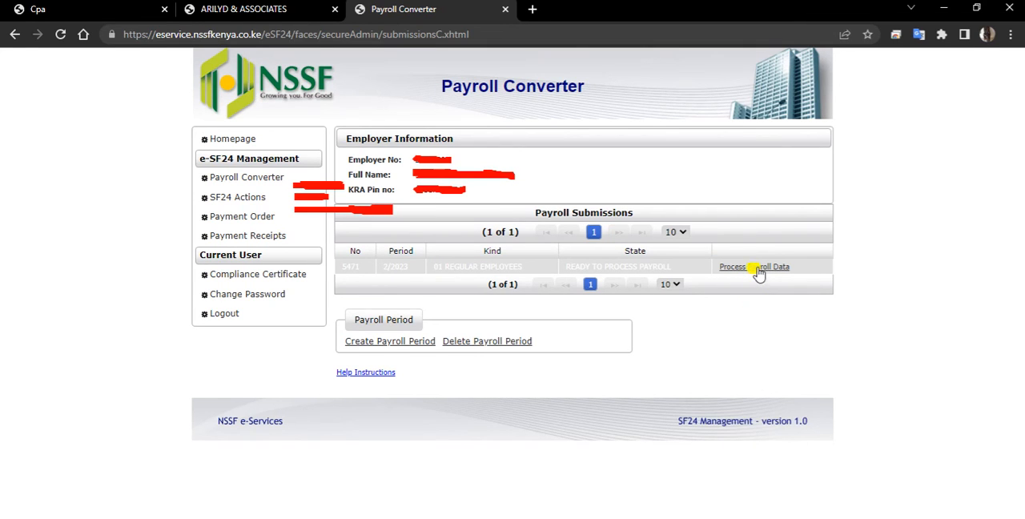
{"action": "left_click", "coordinate": [757, 270]}
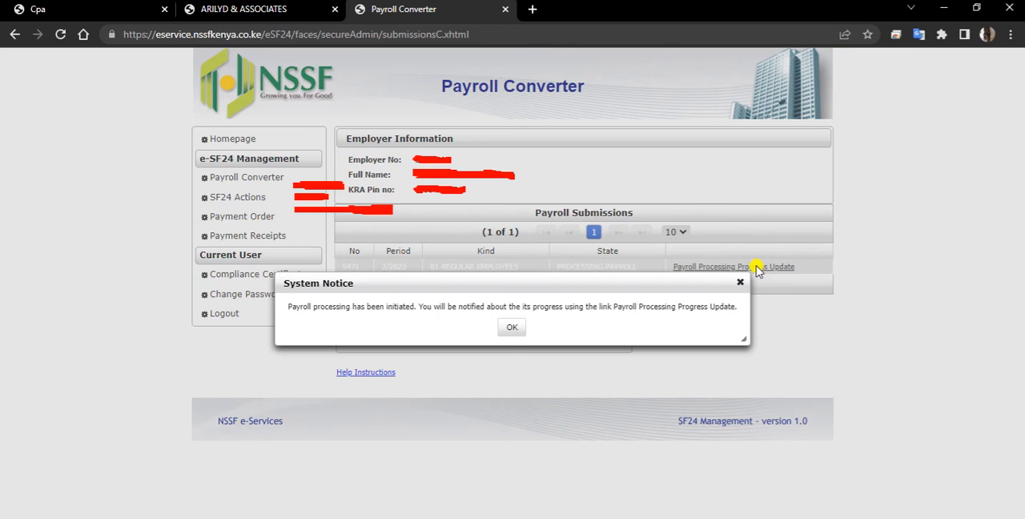
{"action": "left_click", "coordinate": [515, 329]}
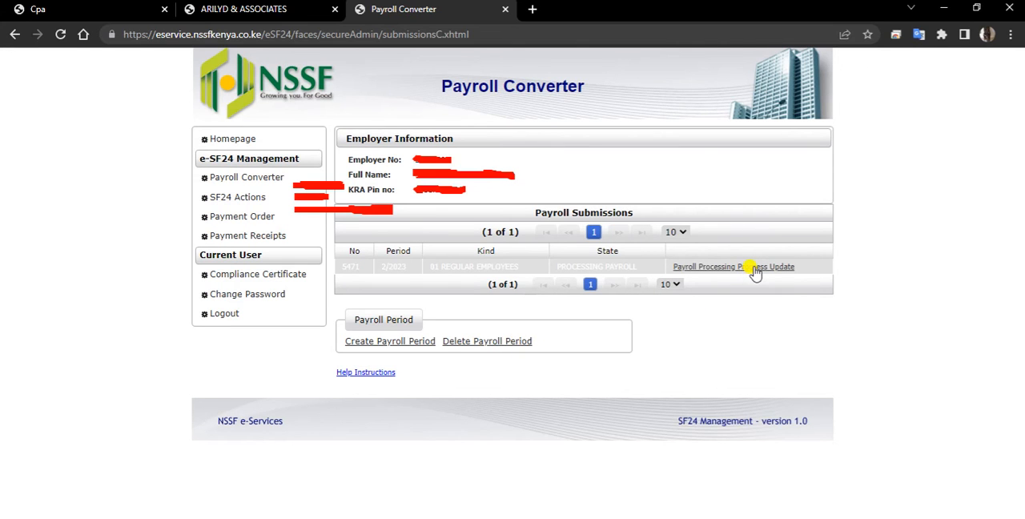
{"action": "left_click", "coordinate": [755, 270]}
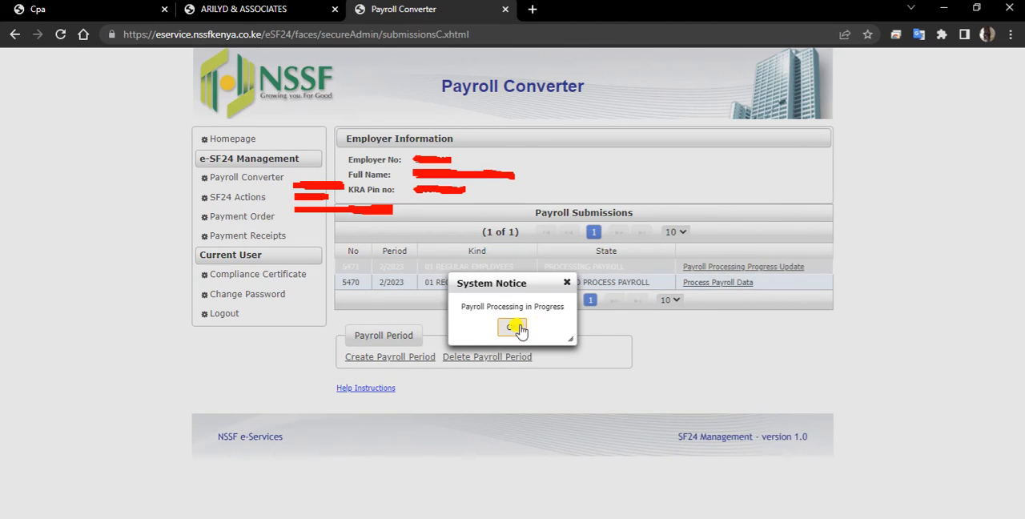
{"action": "left_click", "coordinate": [515, 327]}
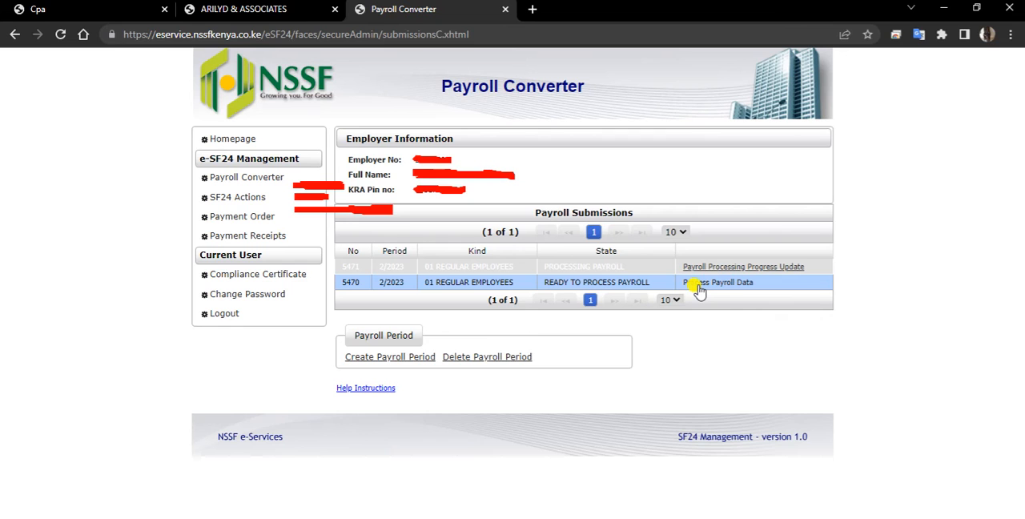
Step: Process the payroll data of the other 2/2023 payroll submission, and request a processing progress update
{"action": "left_click", "coordinate": [700, 290]}
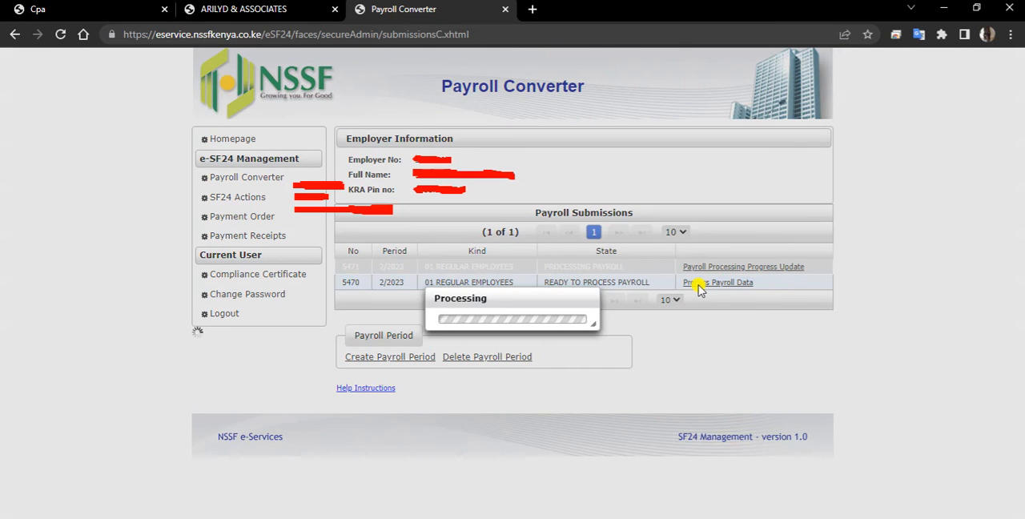
{"action": "left_click", "coordinate": [517, 327]}
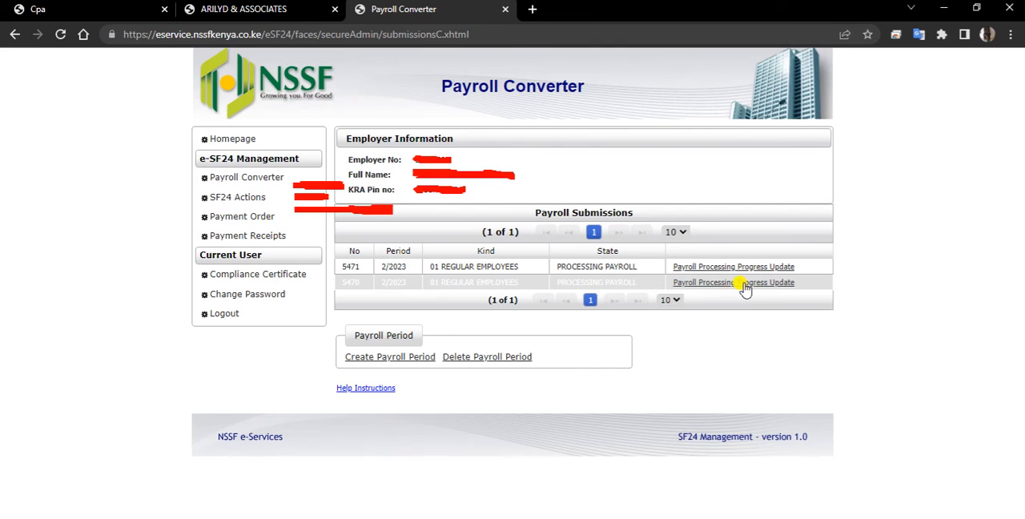
{"action": "left_click", "coordinate": [745, 285]}
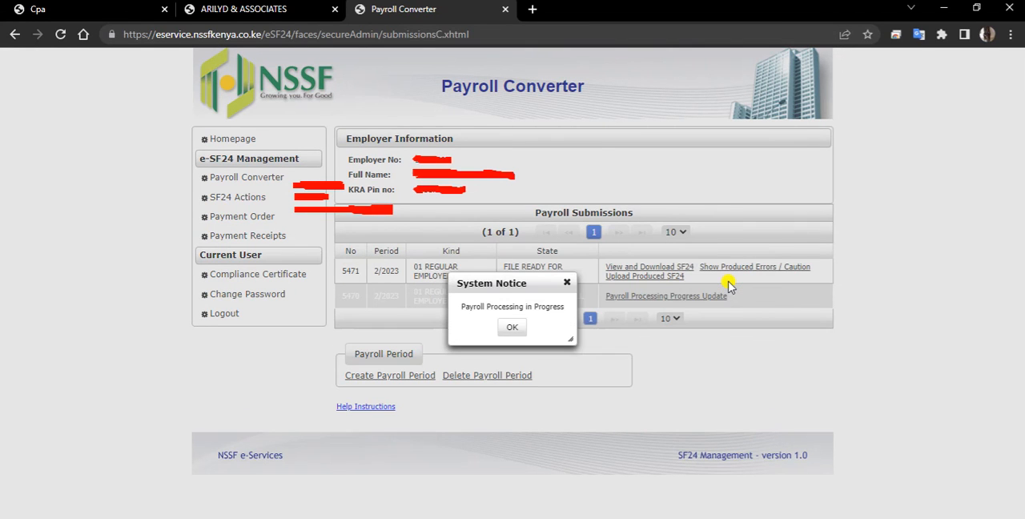
{"action": "left_click", "coordinate": [517, 330]}
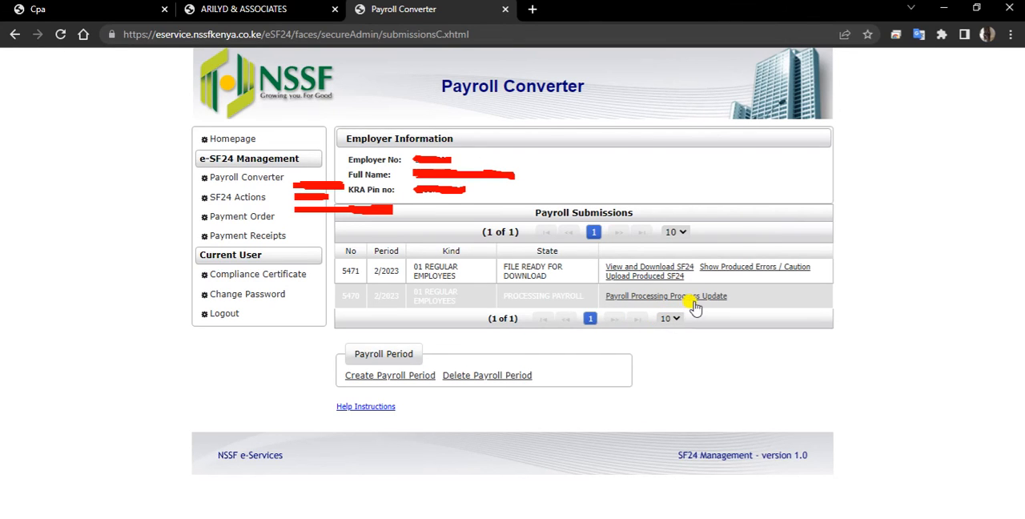
Step: Review the header totals and member and employer contributions in the produced 2/2023 SF24, and leave the view
{"action": "left_click", "coordinate": [649, 271]}
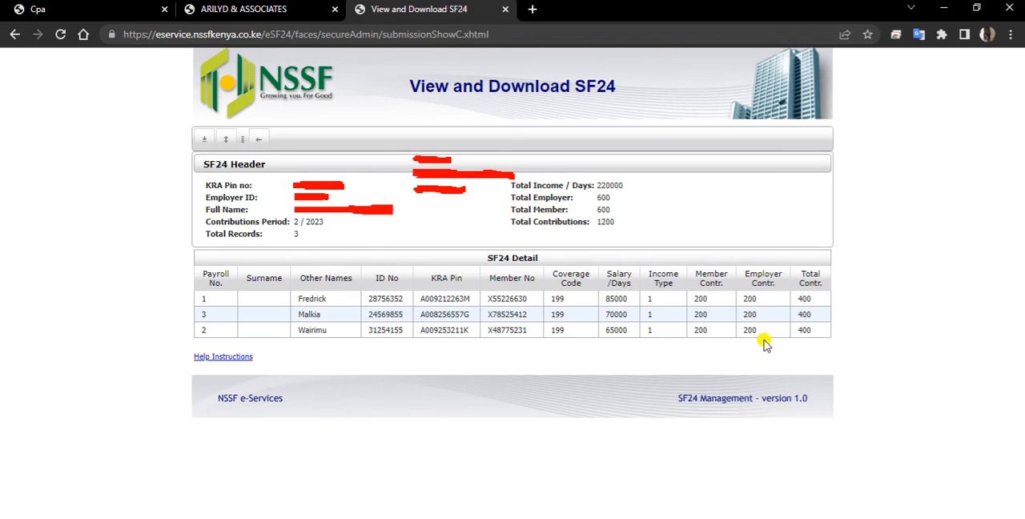
{"action": "left_click", "coordinate": [262, 140]}
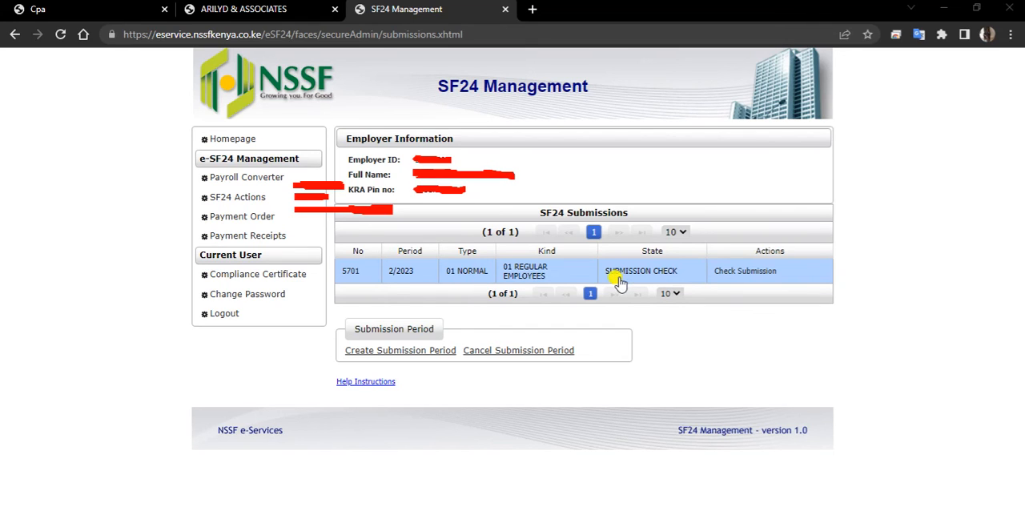
Step: Run the submission check on the 2/2023 SF24 submission, update its progress until it finishes, and view the check results
{"action": "left_click", "coordinate": [731, 274]}
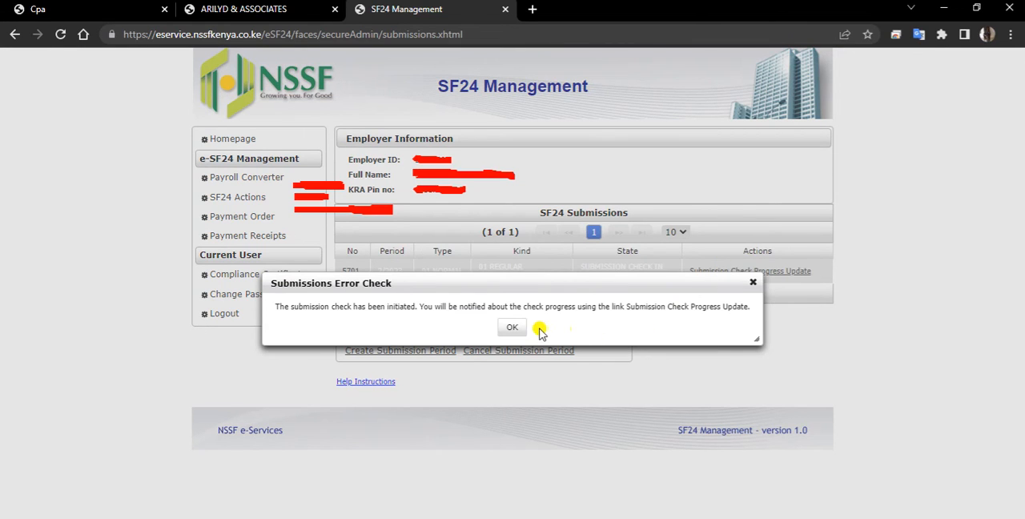
{"action": "left_click", "coordinate": [513, 328]}
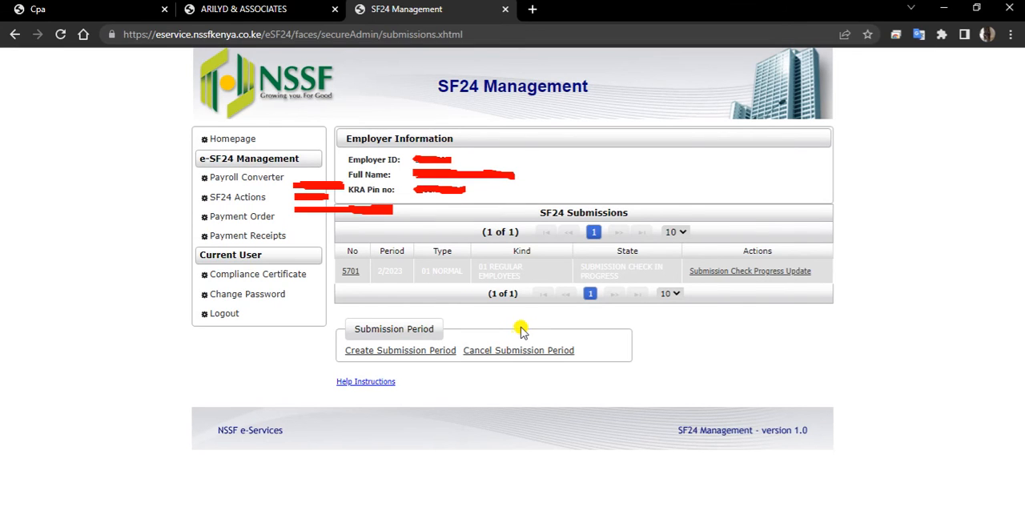
{"action": "left_click", "coordinate": [790, 273]}
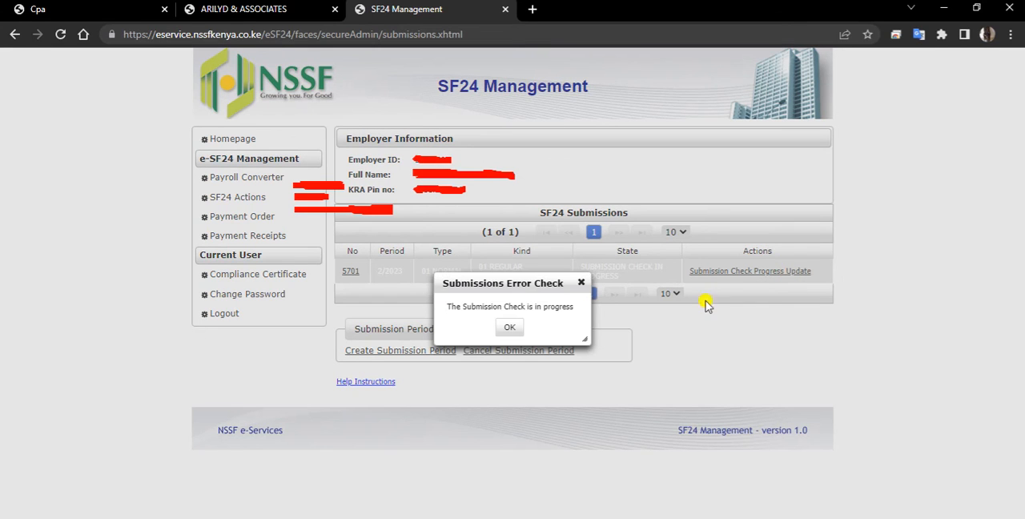
{"action": "left_click", "coordinate": [513, 329]}
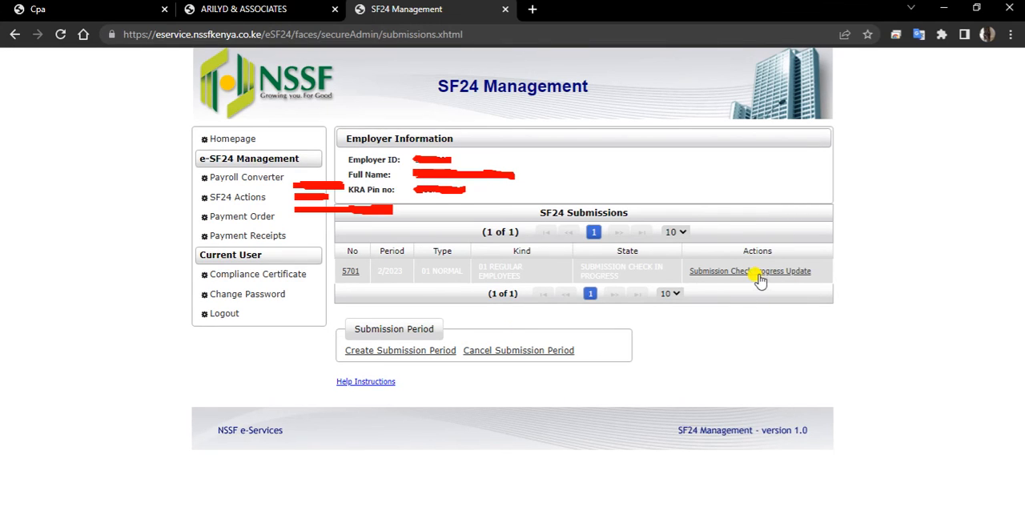
{"action": "left_click", "coordinate": [760, 278]}
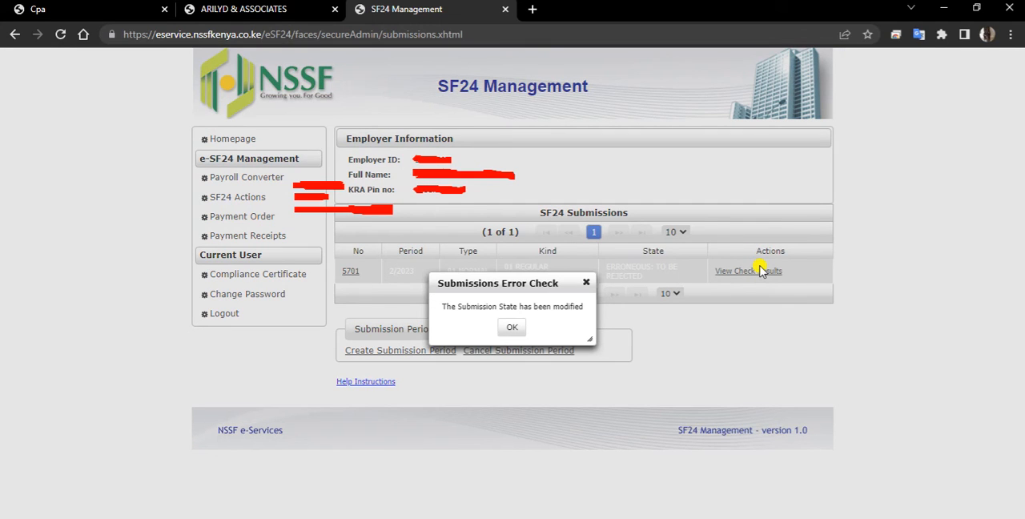
{"action": "left_click", "coordinate": [509, 328]}
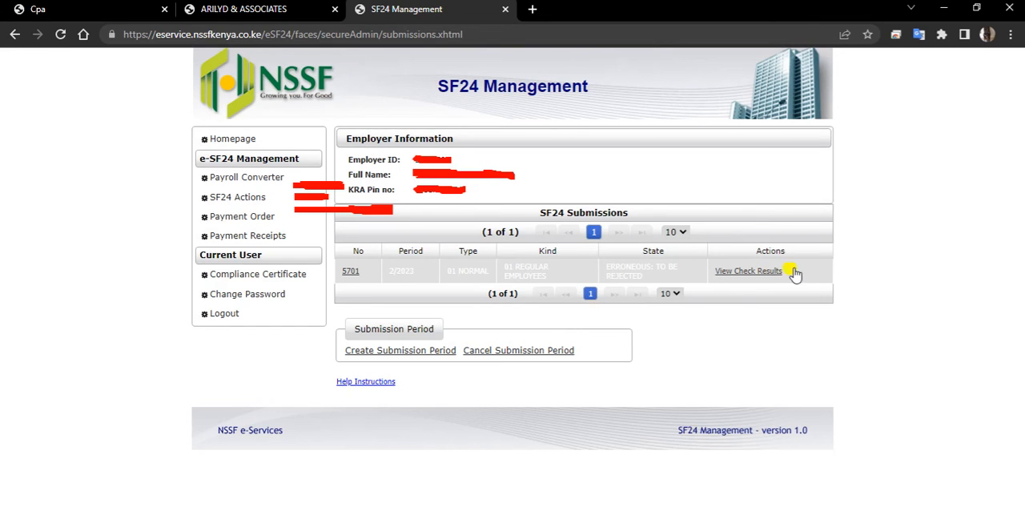
{"action": "left_click", "coordinate": [748, 273]}
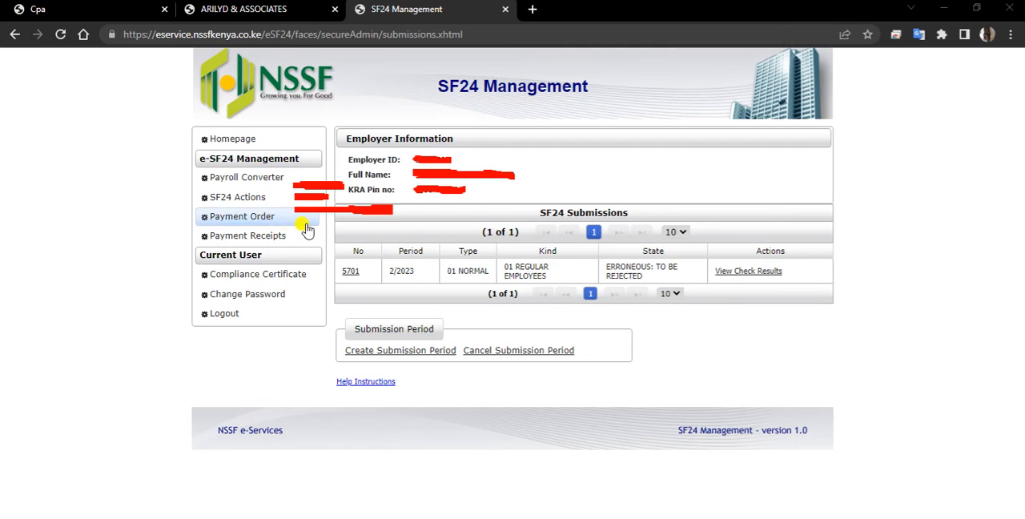
Step: Open the Payment Order form and examine the available payment modes without changing the selection
{"action": "left_click", "coordinate": [253, 225]}
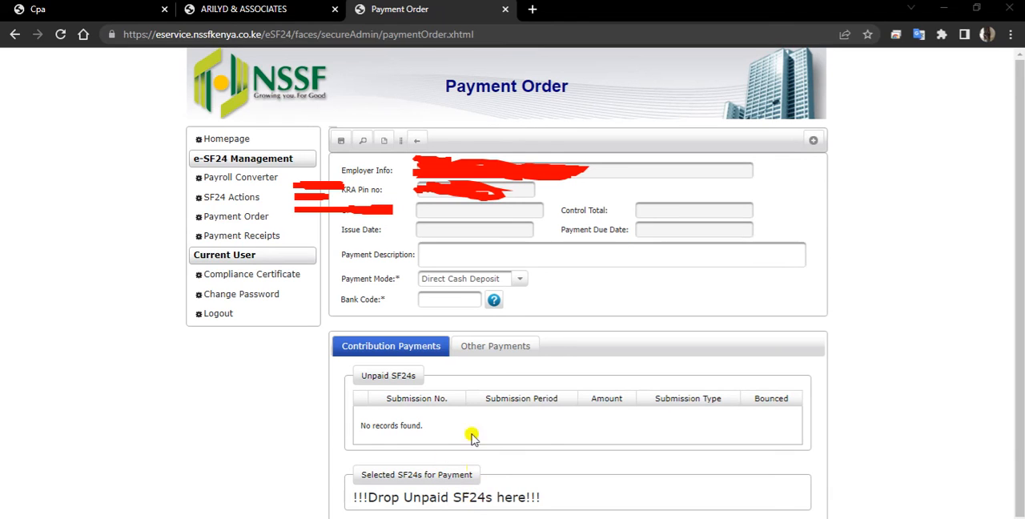
{"action": "left_click", "coordinate": [521, 283]}
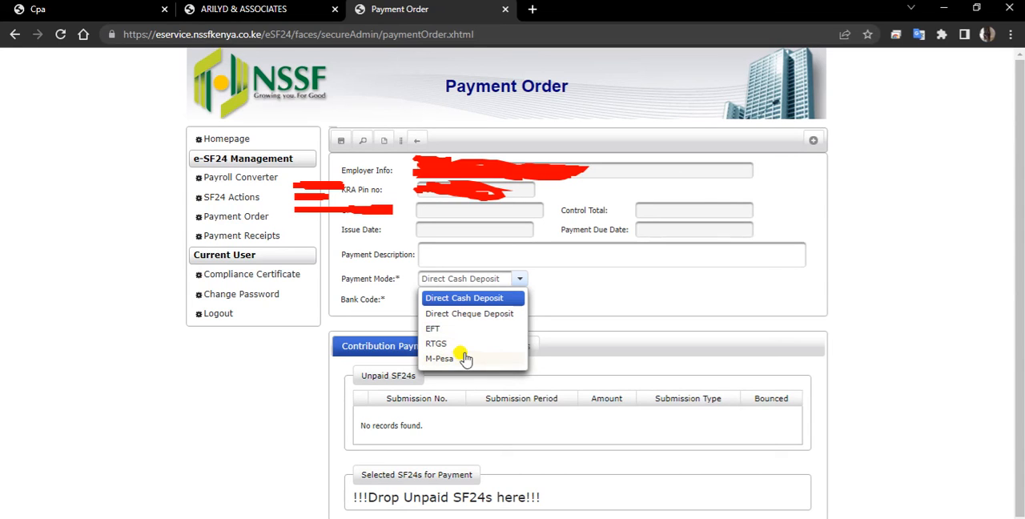
{"action": "left_click", "coordinate": [559, 296]}
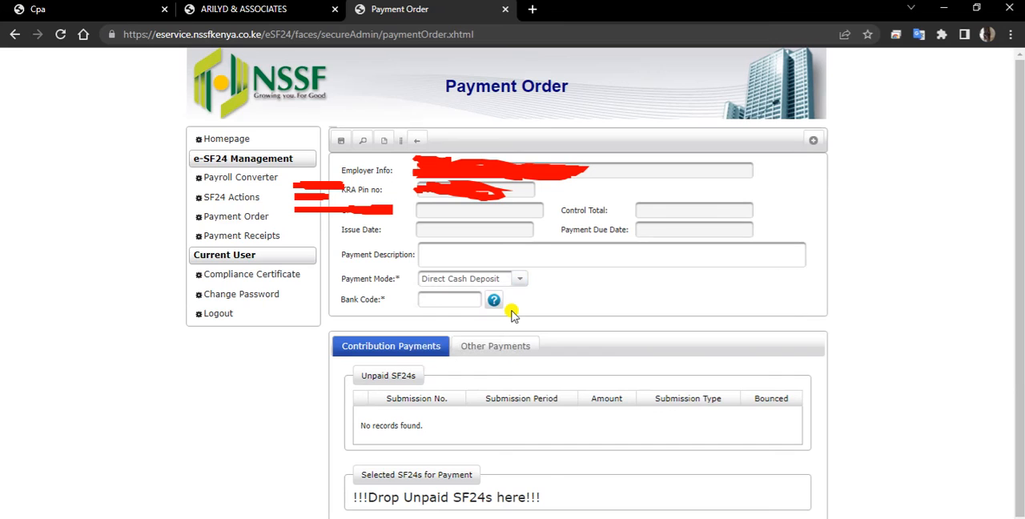